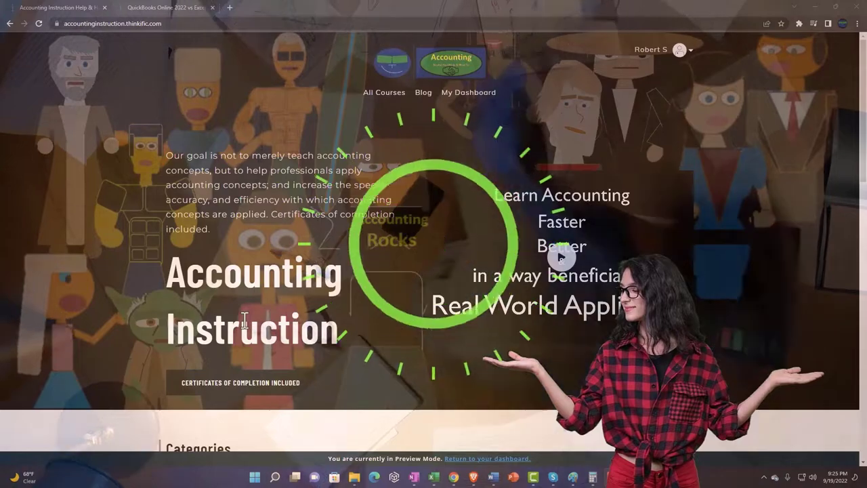
# Browse the accounting course categories and the lesson sections of the QuickBooks Online 2022 course.
pyautogui.scroll(-7, 121, 377)
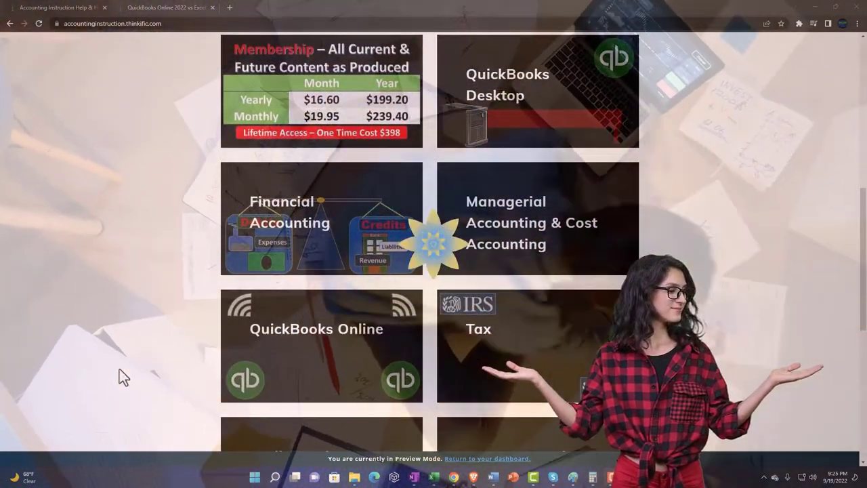
pyautogui.scroll(-5, 120, 377)
pyautogui.scroll(-1, 123, 377)
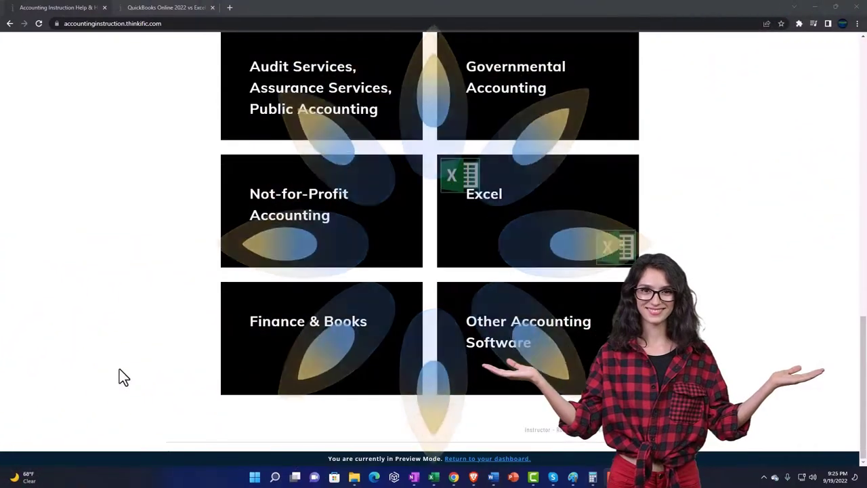
pyautogui.click(154, 10)
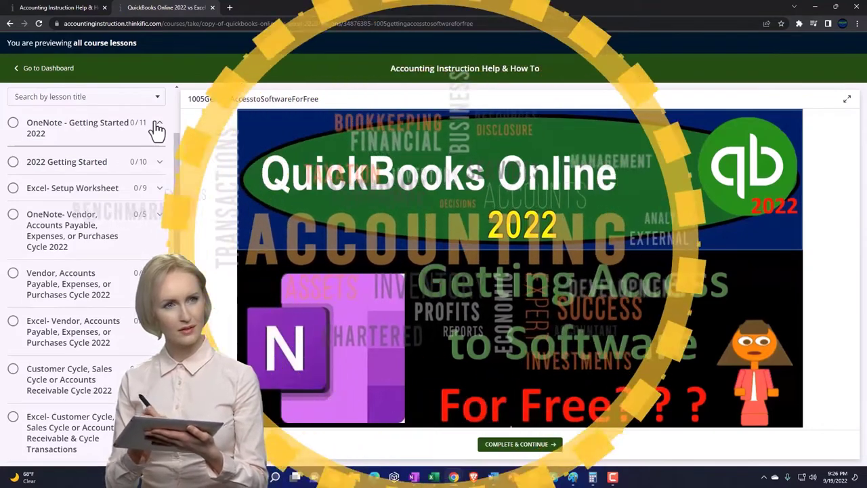
pyautogui.click(157, 129)
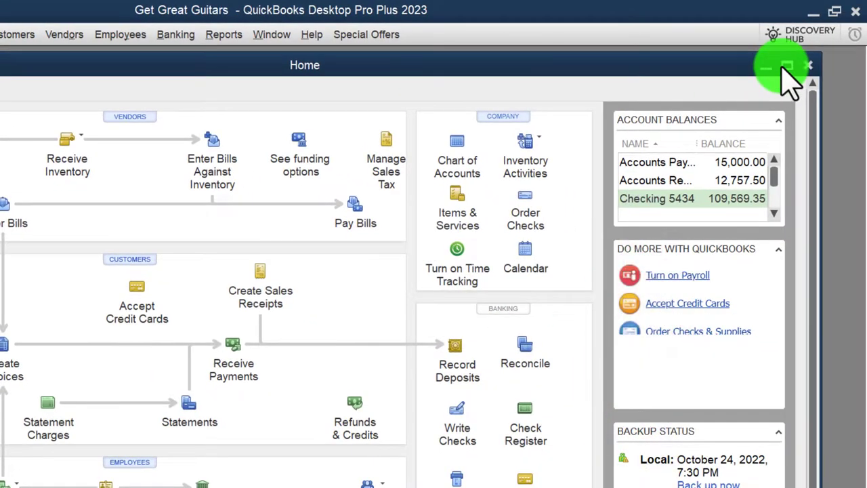
# Switch to QuickBooks Desktop, maximize the Home page window and check the display options for the open window list and icon bar.
pyautogui.click(786, 66)
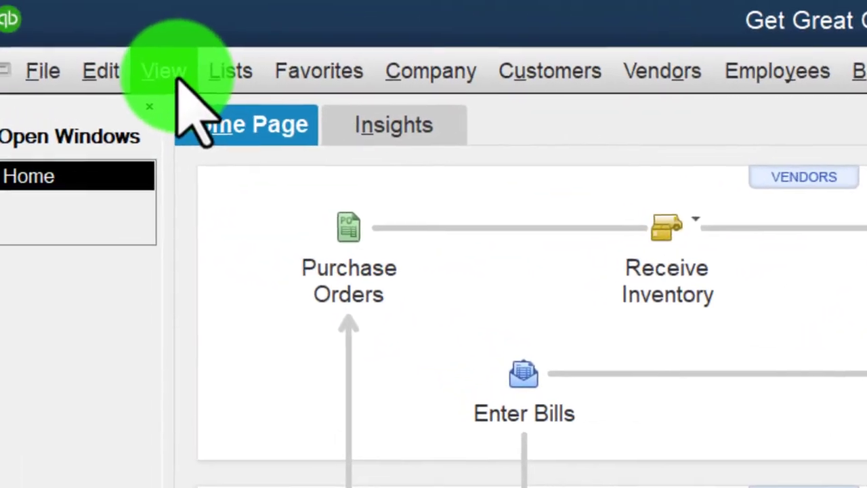
pyautogui.click(175, 74)
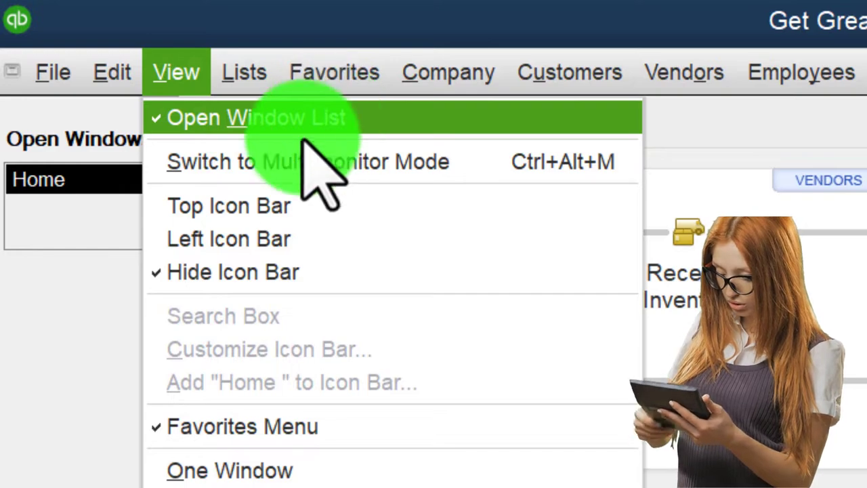
pyautogui.click(6, 337)
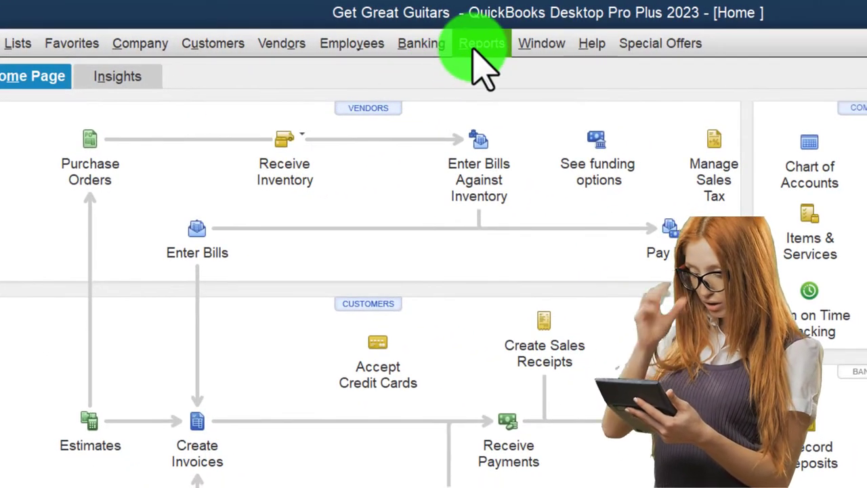
# Run the Profit & Loss Standard report for the period 01/01/2023 to 12/31/2023.
pyautogui.click(477, 46)
pyautogui.moveTo(539, 214)
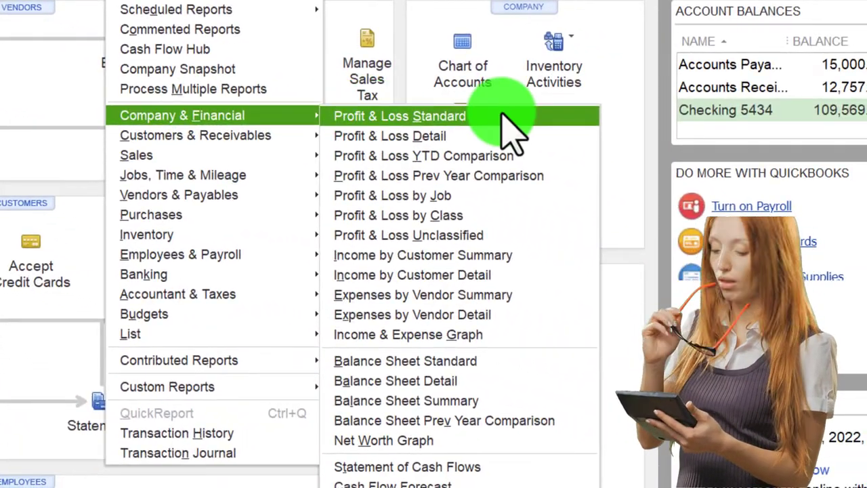
pyautogui.click(505, 117)
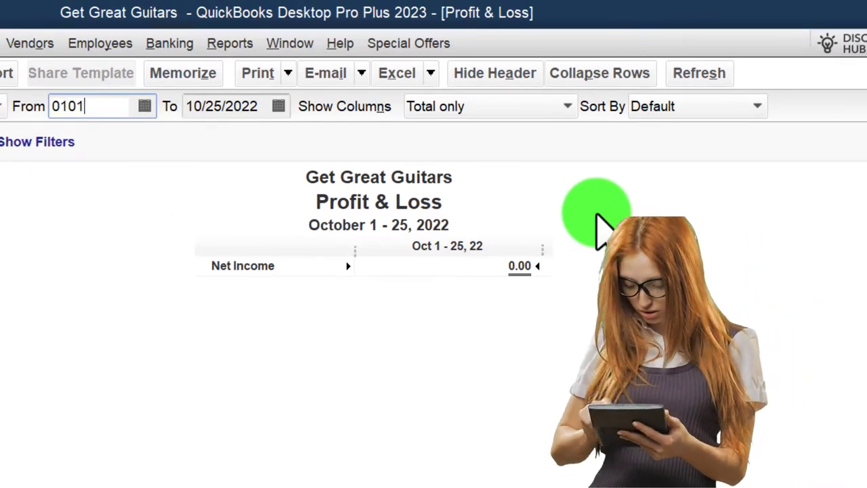
pyautogui.write('23')
pyautogui.press('Tab')
pyautogui.write('12/31/2023')
pyautogui.press('Tab')
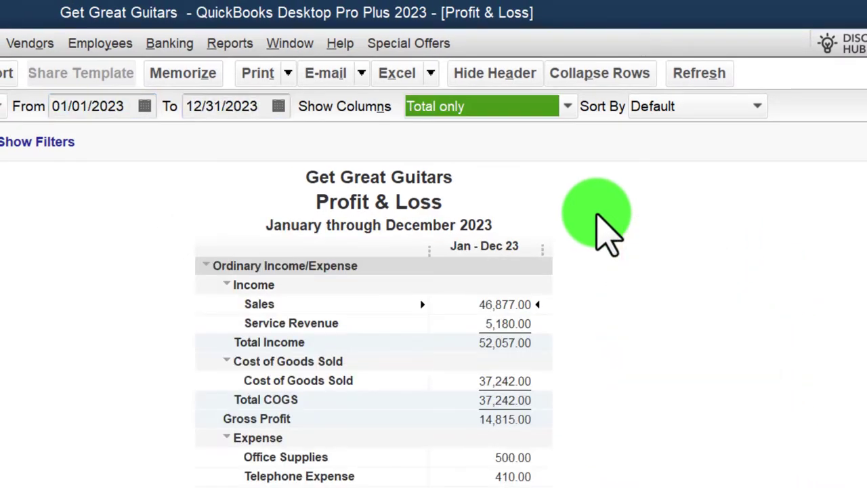
# Set the Profit & Loss report's column label font to size 14 and apply it to the related fonts.
pyautogui.click(14, 72)
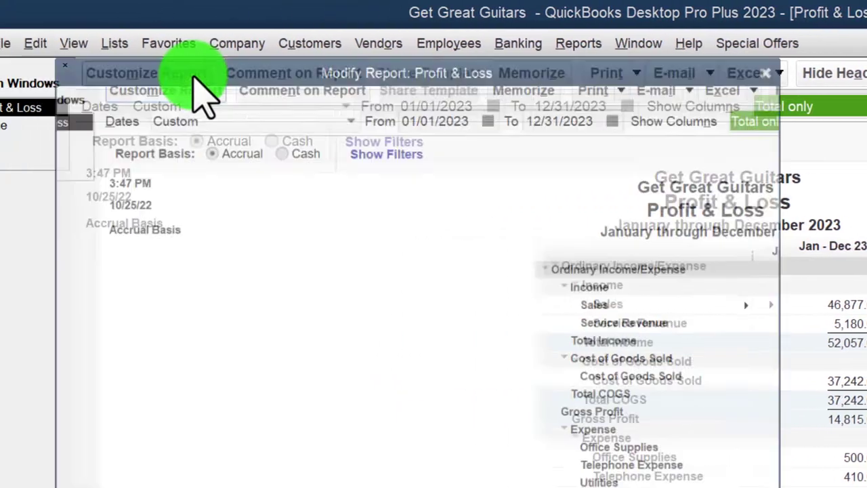
pyautogui.click(515, 95)
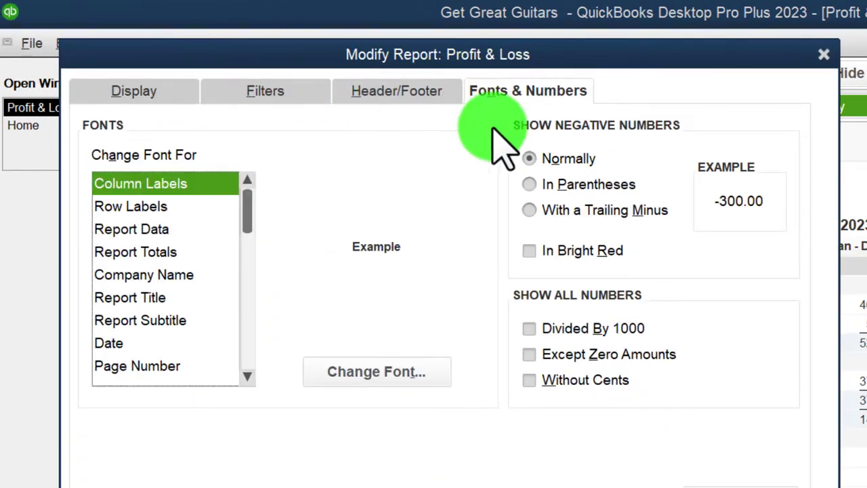
pyautogui.click(421, 371)
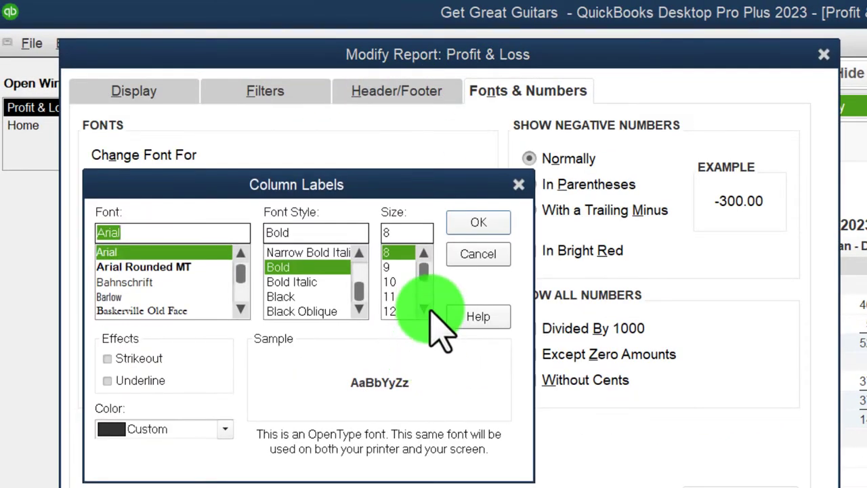
pyautogui.click(405, 311)
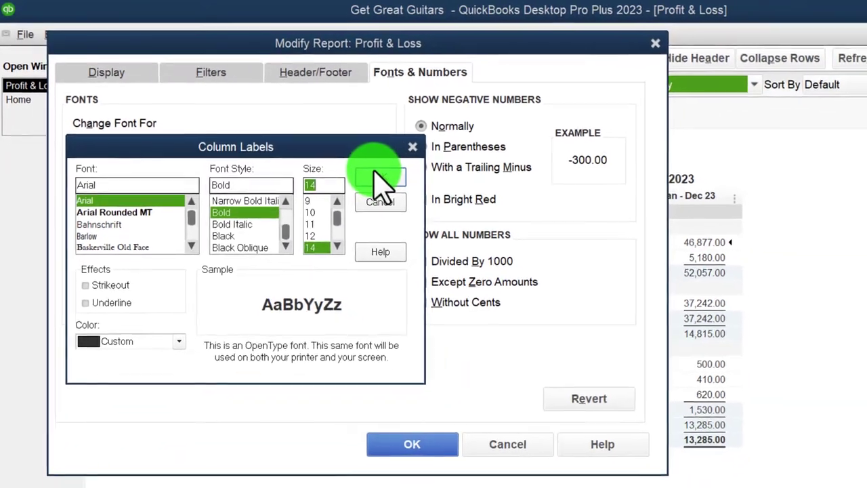
pyautogui.click(478, 222)
pyautogui.click(499, 189)
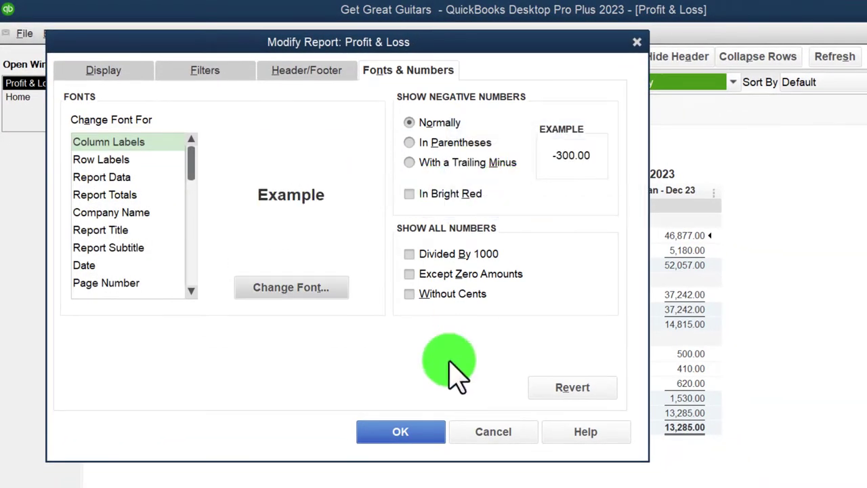
pyautogui.click(414, 437)
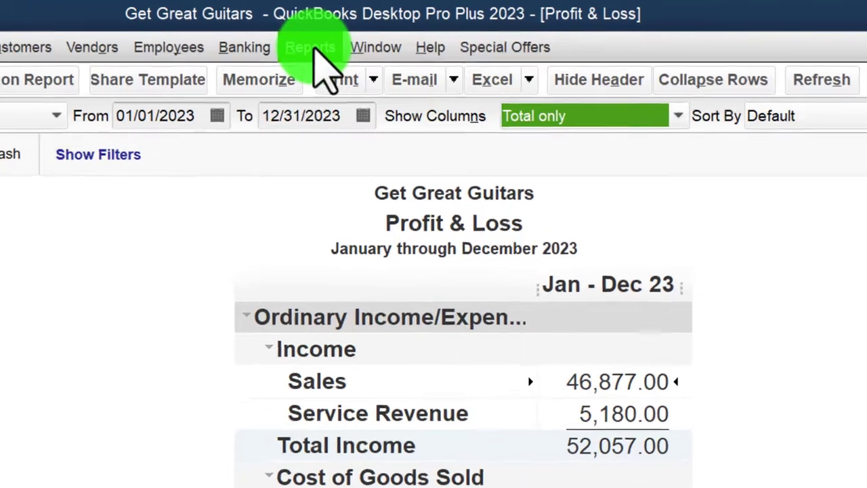
# Open the Balance Sheet Standard report and set its custom date range to 01/01/2023 through 12/31/2023.
pyautogui.click(472, 33)
pyautogui.moveTo(311, 256)
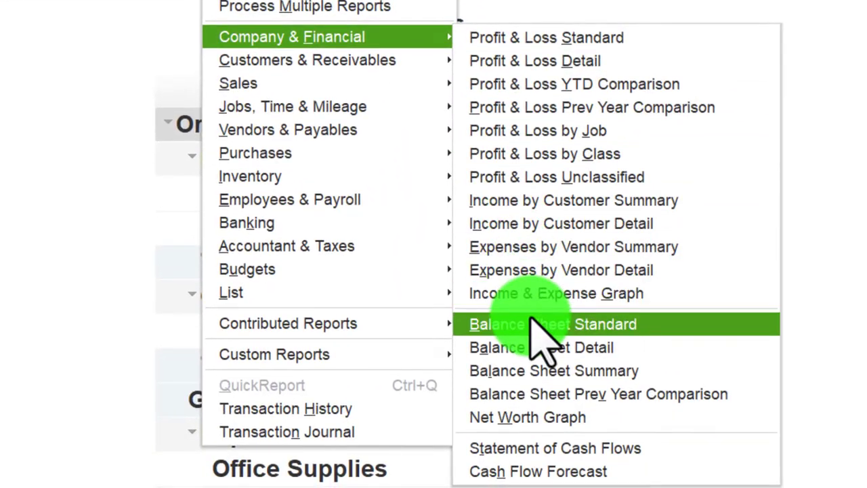
pyautogui.click(537, 347)
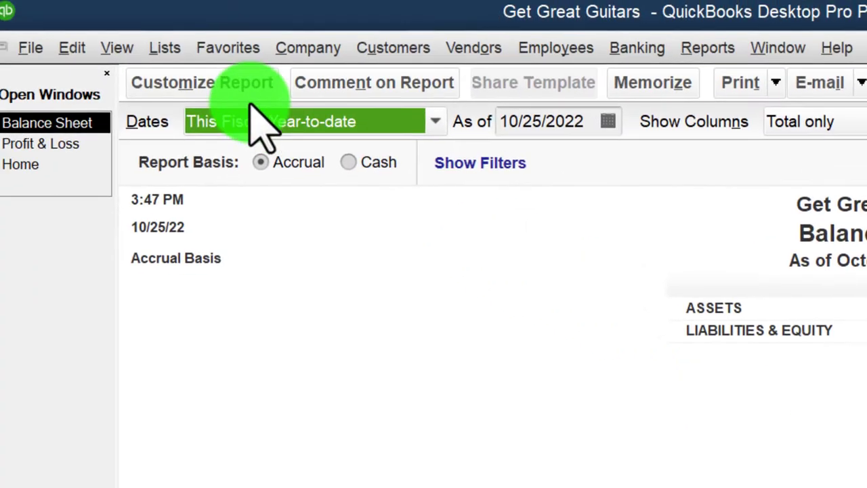
pyautogui.click(251, 95)
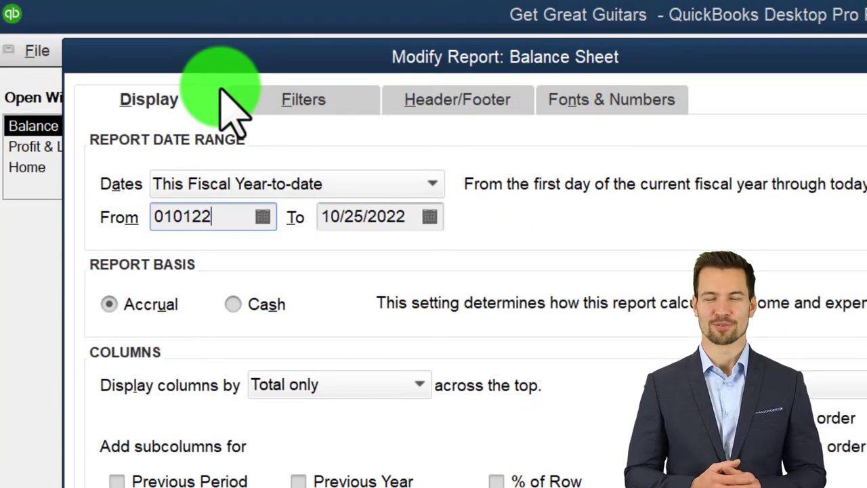
pyautogui.write('01/01/2023')
pyautogui.press('Tab')
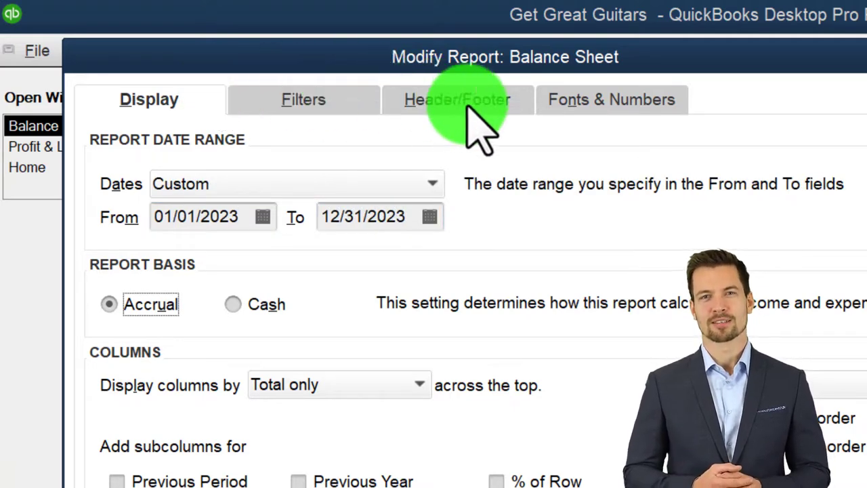
# Set the Balance Sheet's column label font to size 14, extend it to the related fonts and apply the report changes.
pyautogui.click(593, 101)
pyautogui.click(470, 437)
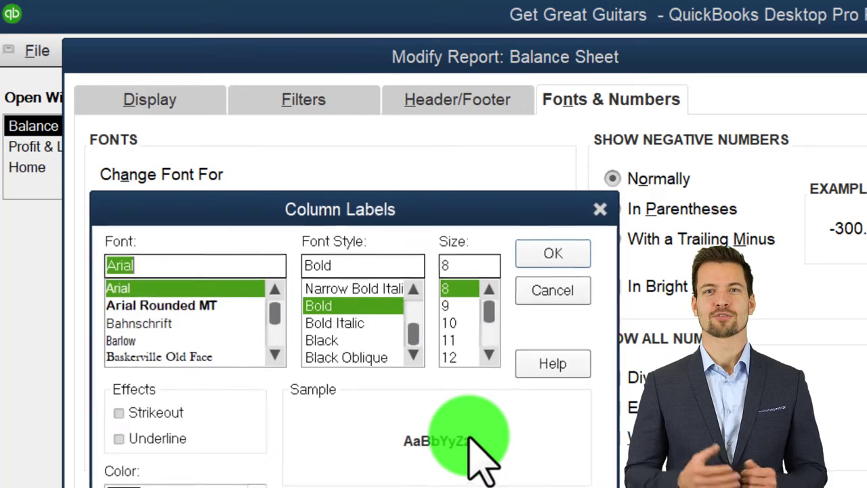
pyautogui.click(553, 253)
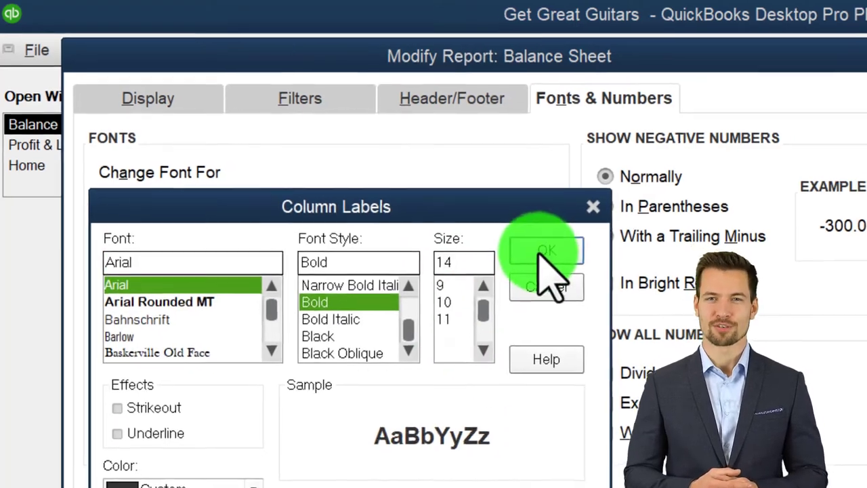
pyautogui.click(773, 353)
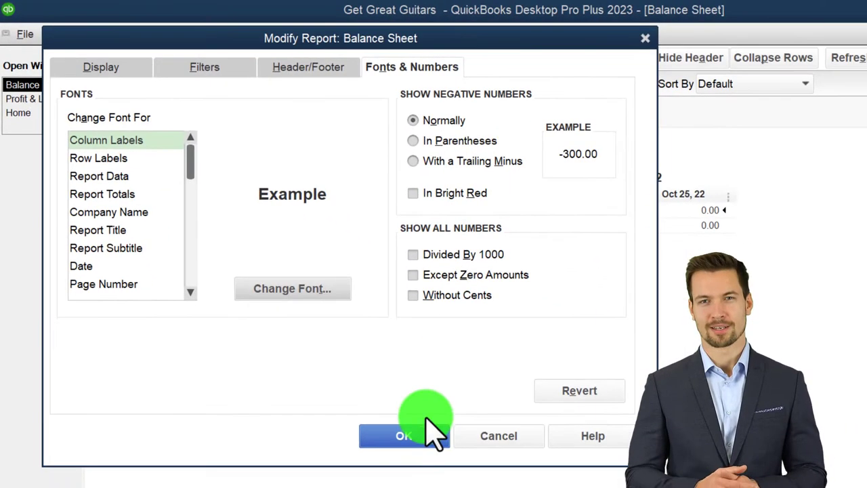
pyautogui.click(422, 431)
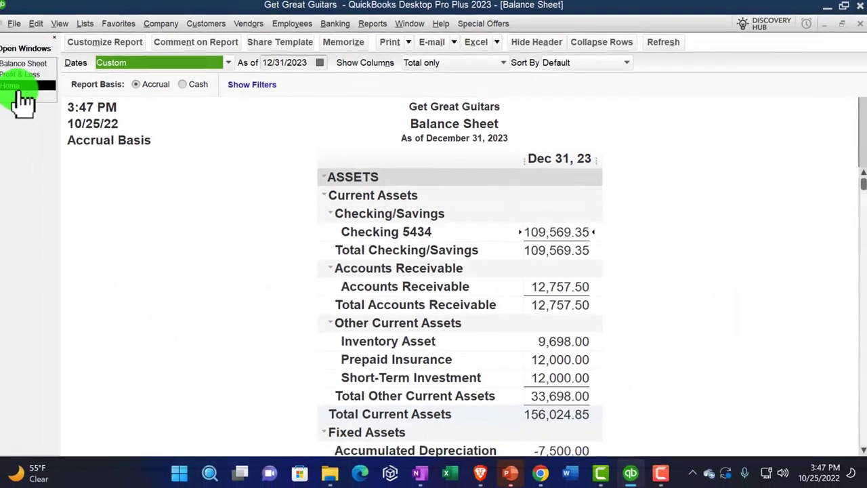
# Return to the Home page and open the Vendor Center.
pyautogui.click(20, 87)
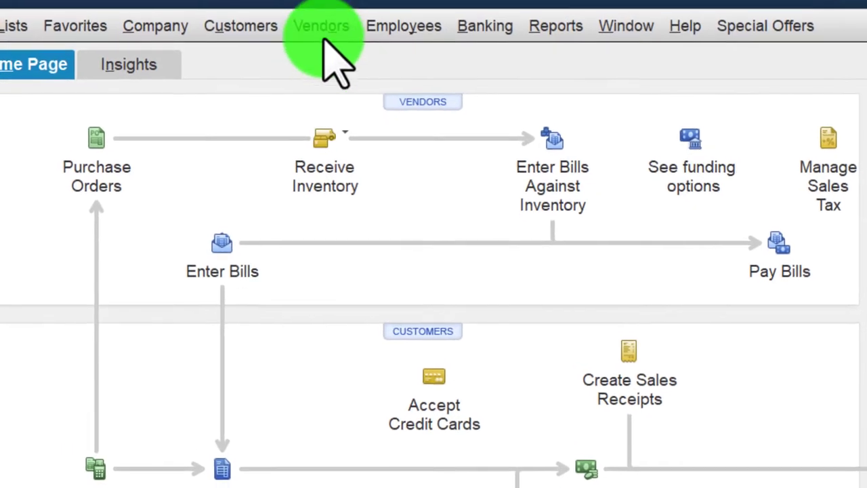
pyautogui.click(312, 1)
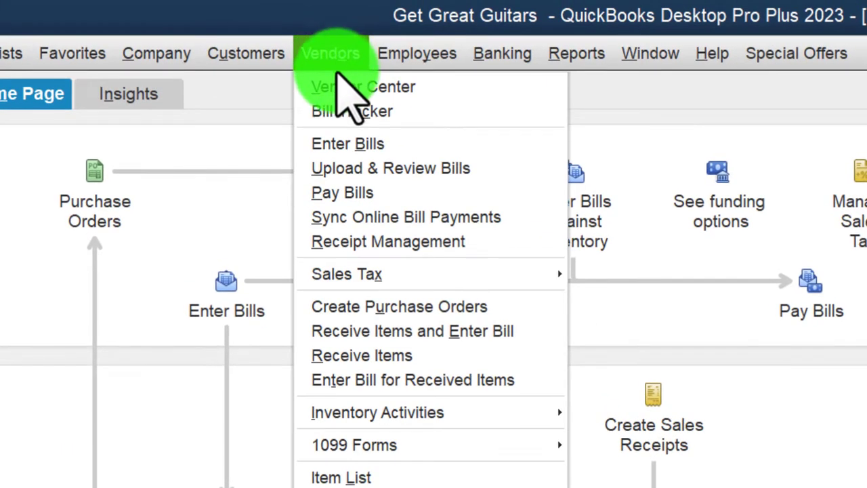
pyautogui.click(344, 87)
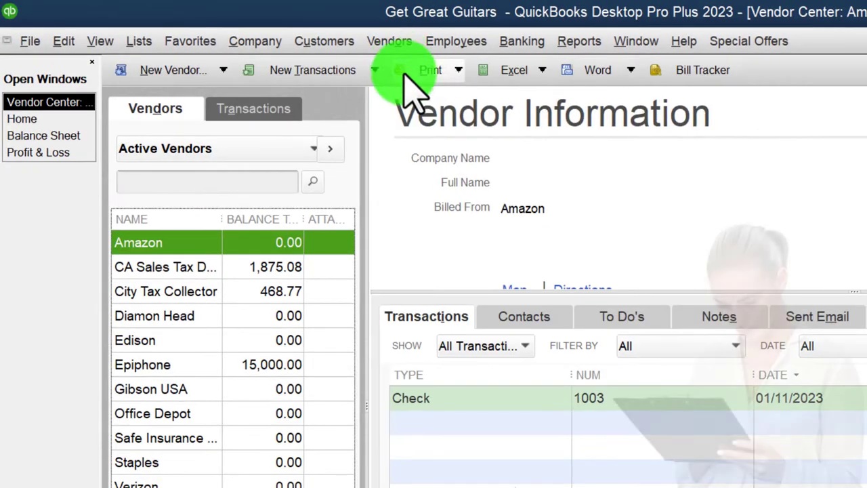
# View the Diamon Head vendor record, and filter the vendor list to vendors with open balances.
pyautogui.click(193, 317)
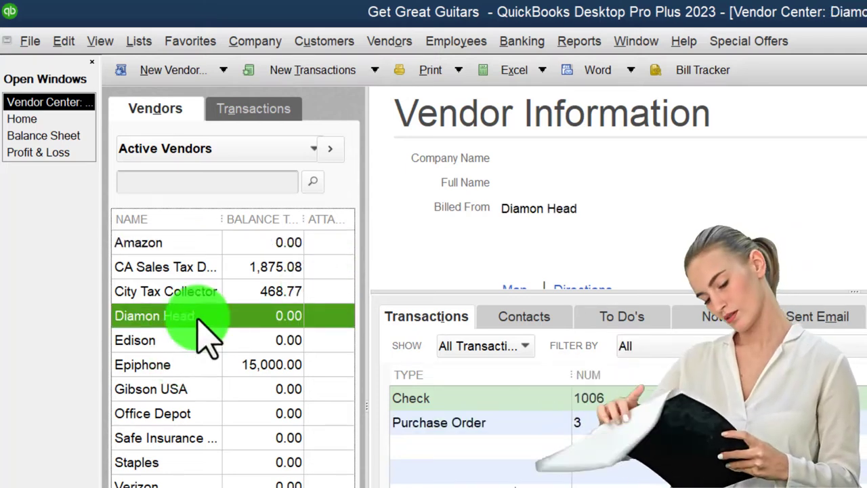
pyautogui.click(311, 149)
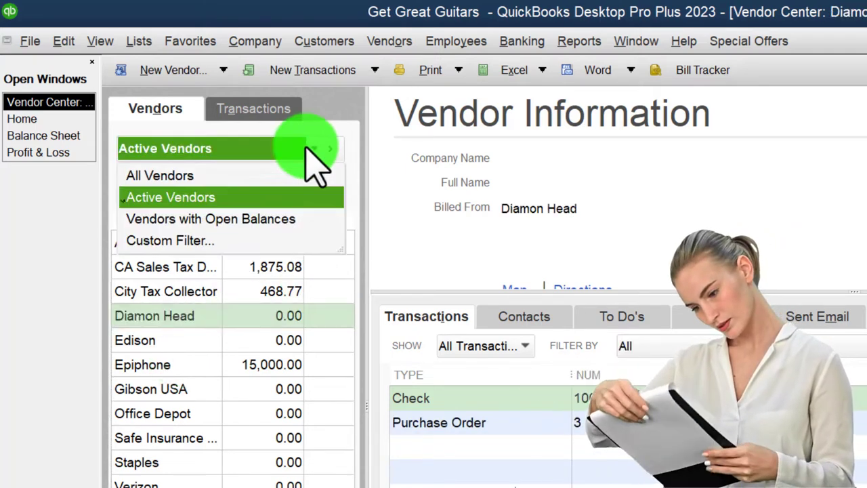
pyautogui.click(207, 221)
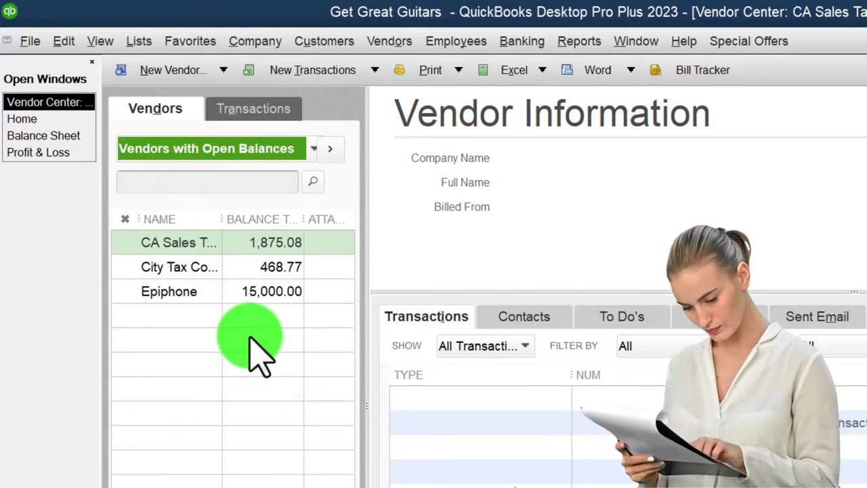
# List the bills among the vendor transactions and filter them to open bills.
pyautogui.click(250, 112)
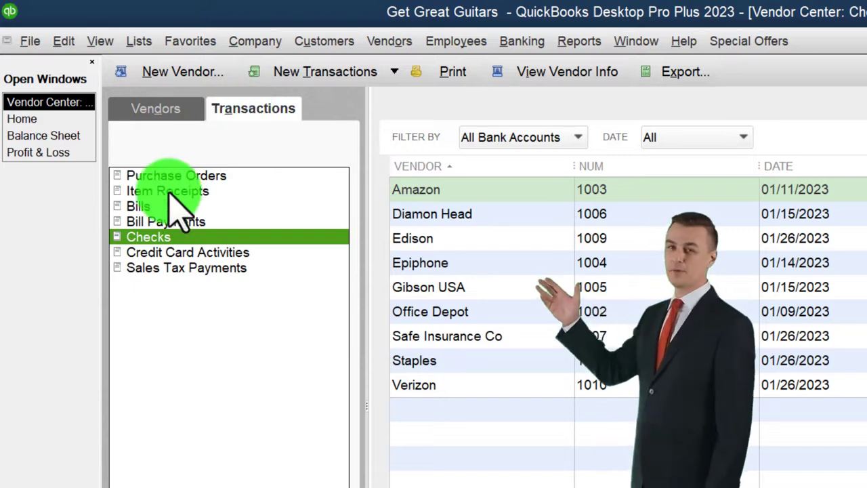
pyautogui.click(144, 205)
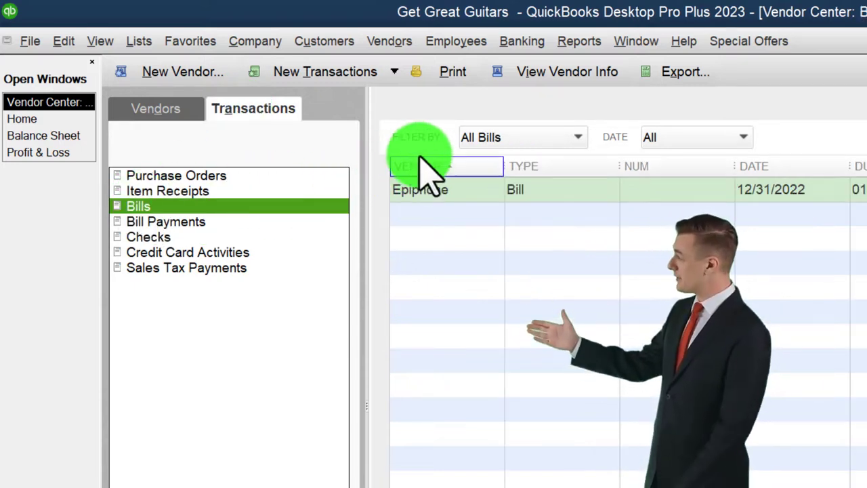
pyautogui.click(577, 138)
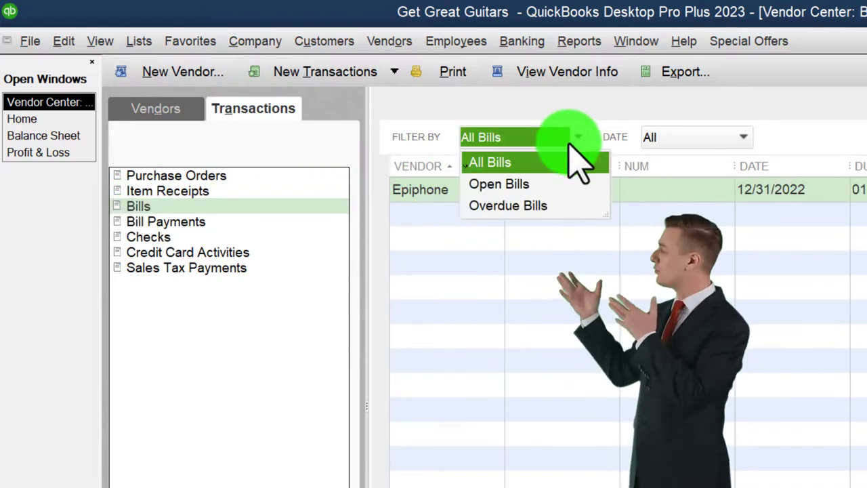
pyautogui.click(518, 185)
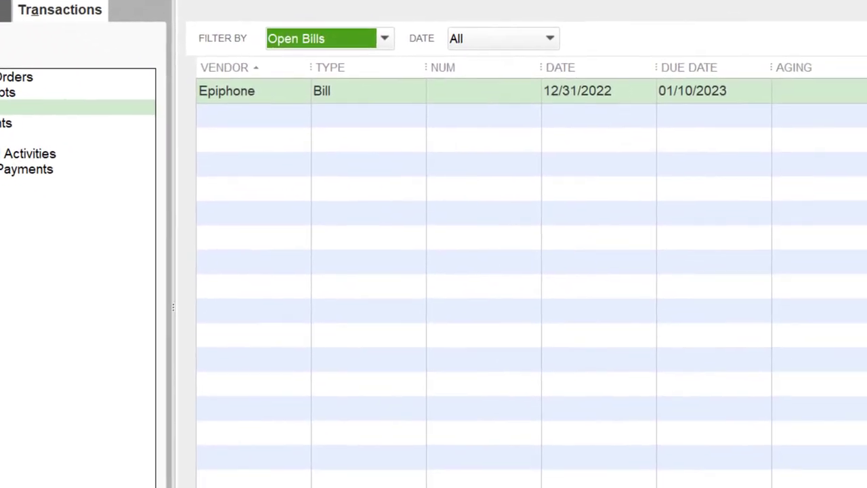
# Bring up the Balance Sheet report and examine the accounts farther down.
pyautogui.click(43, 136)
pyautogui.scroll(-6, 470, 275)
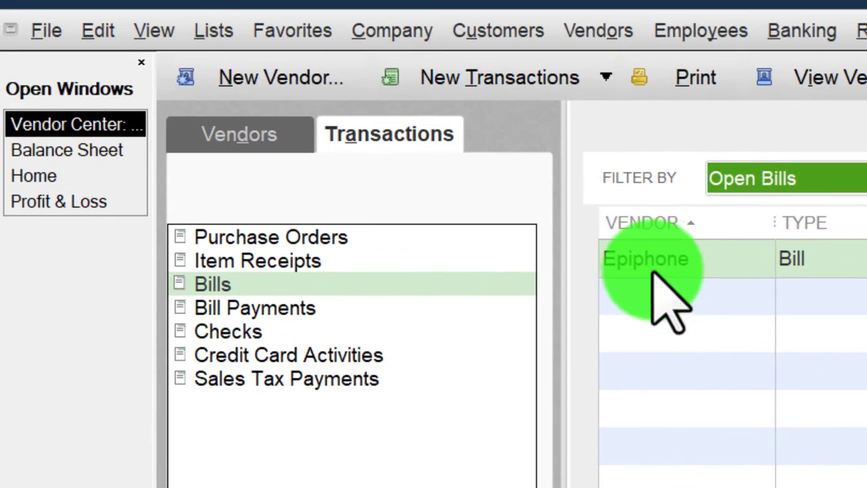
# Open Pay Bills from the Home page, dismiss the blank-field warning, and filter the bills by All vendors.
pyautogui.click(67, 177)
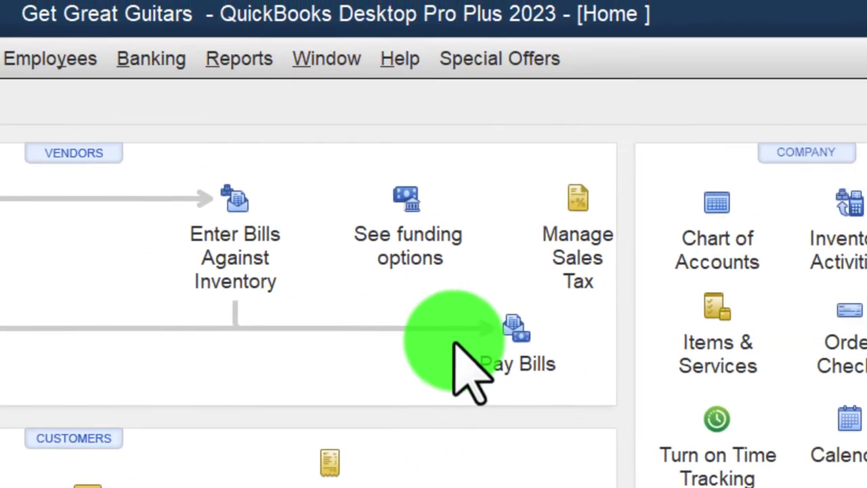
pyautogui.click(410, 369)
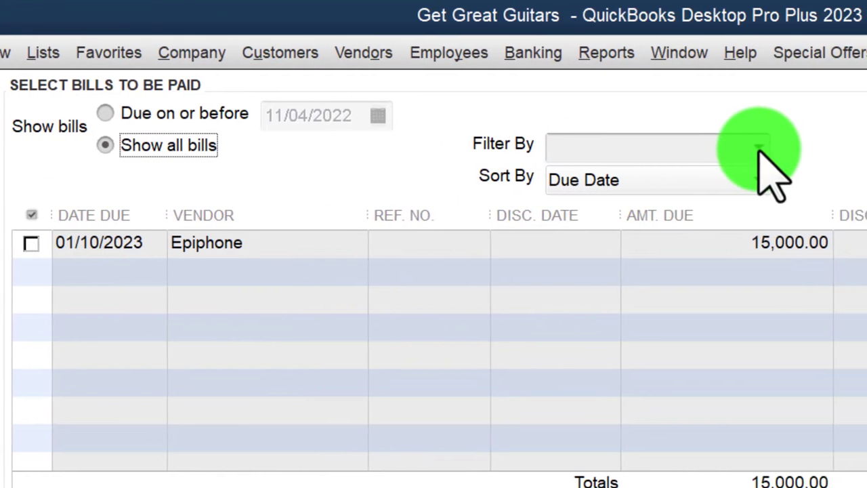
pyautogui.click(753, 149)
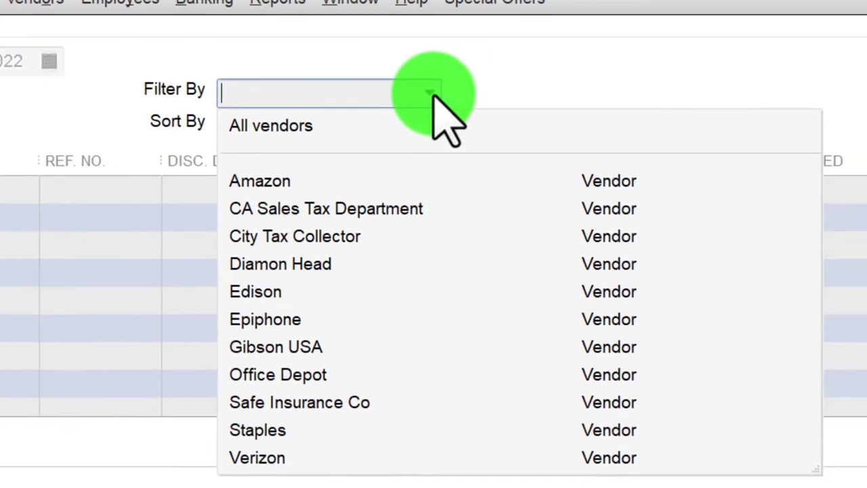
pyautogui.click(753, 149)
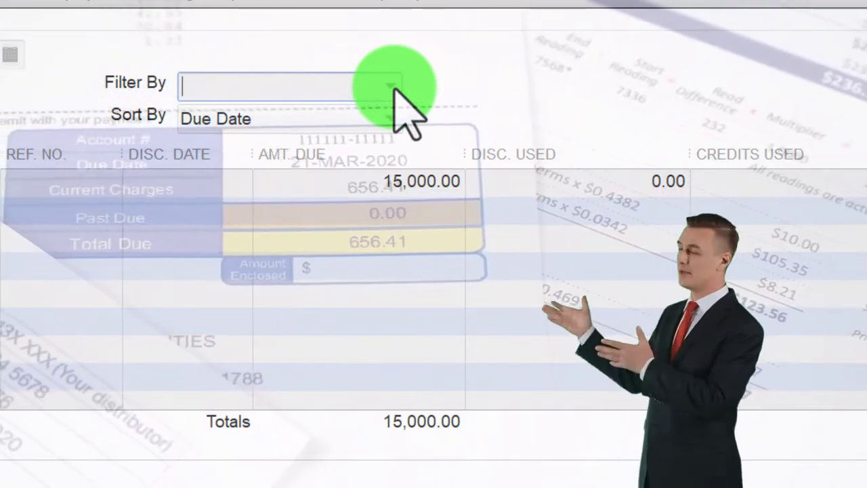
pyautogui.click(7, 188)
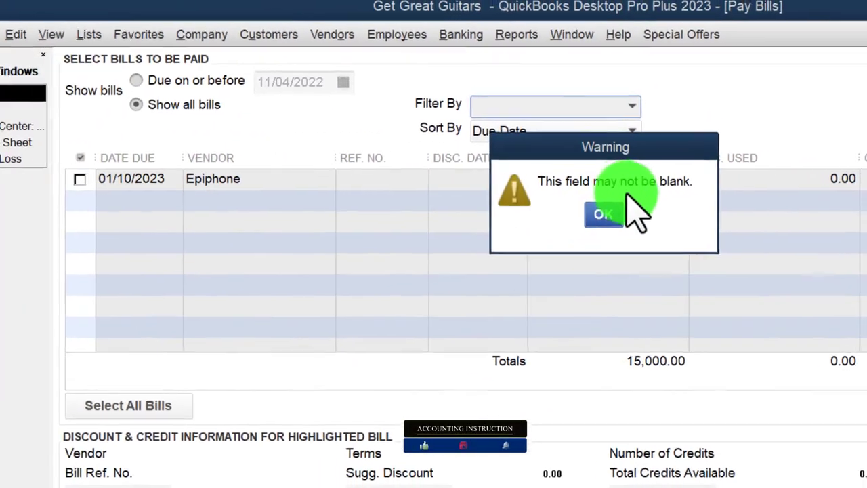
pyautogui.click(603, 214)
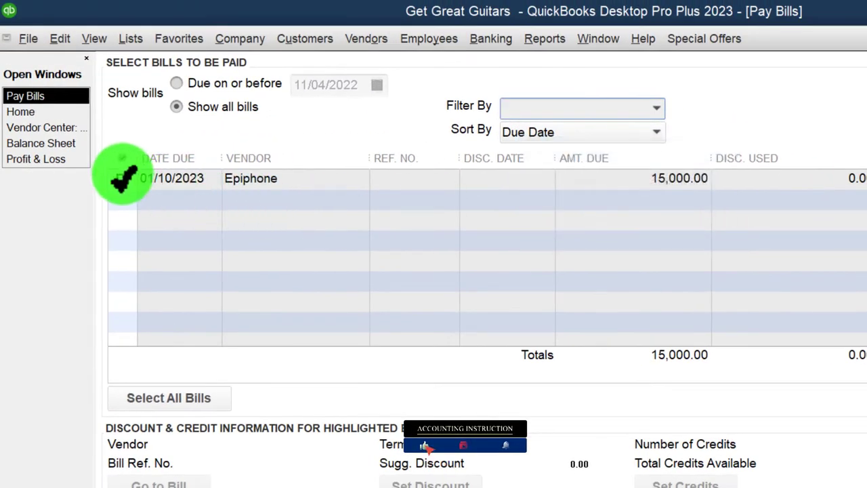
pyautogui.click(122, 177)
pyautogui.click(649, 228)
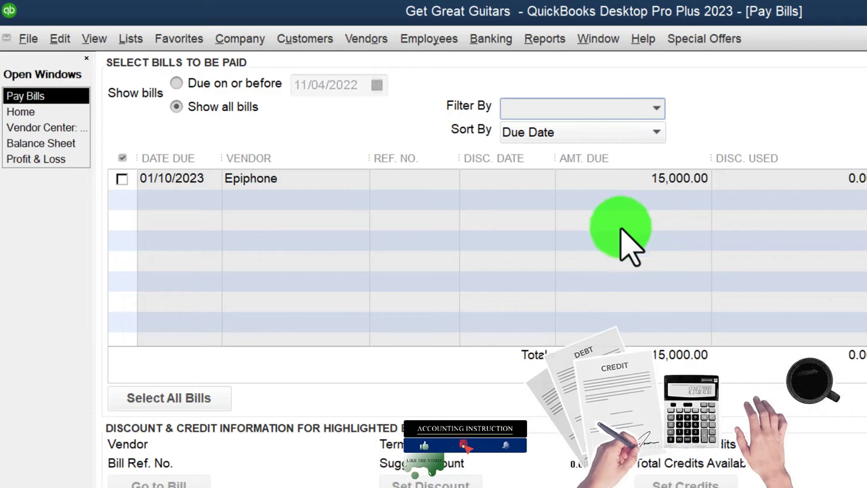
pyautogui.click(655, 108)
pyautogui.click(596, 134)
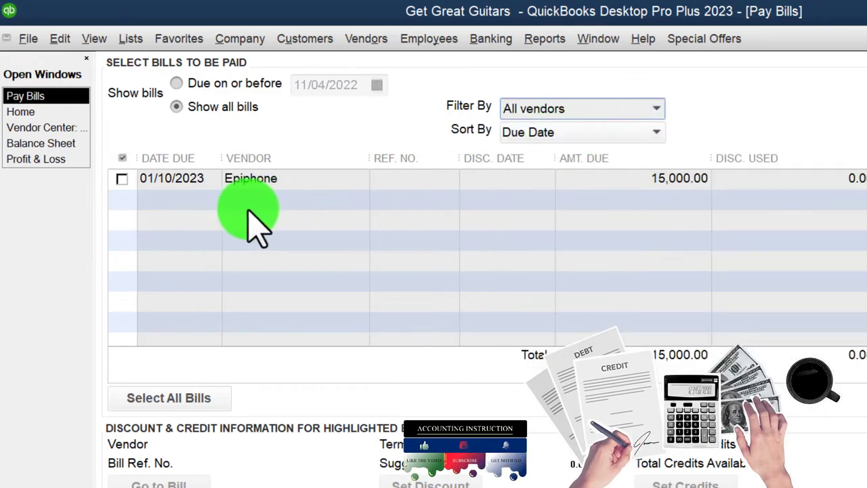
# Check the Epiphone bill's amount to pay, look at the open bills in the Vendor Center, and return to Pay Bills.
pyautogui.click(241, 178)
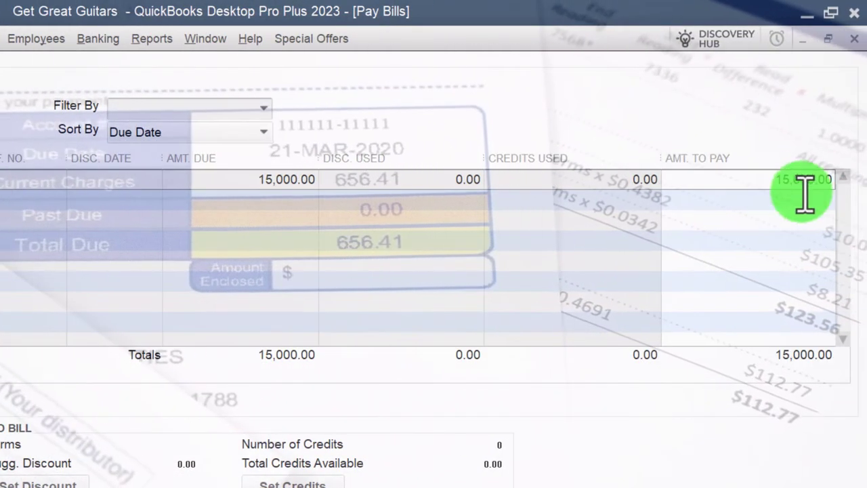
pyautogui.click(816, 179)
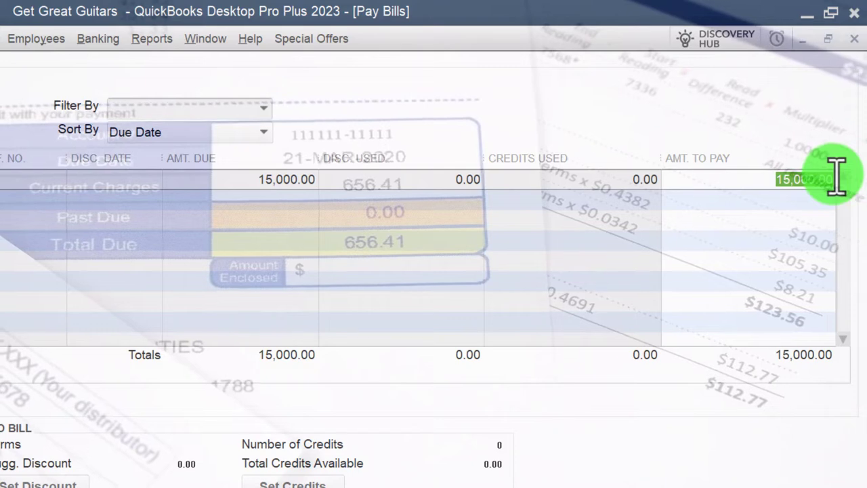
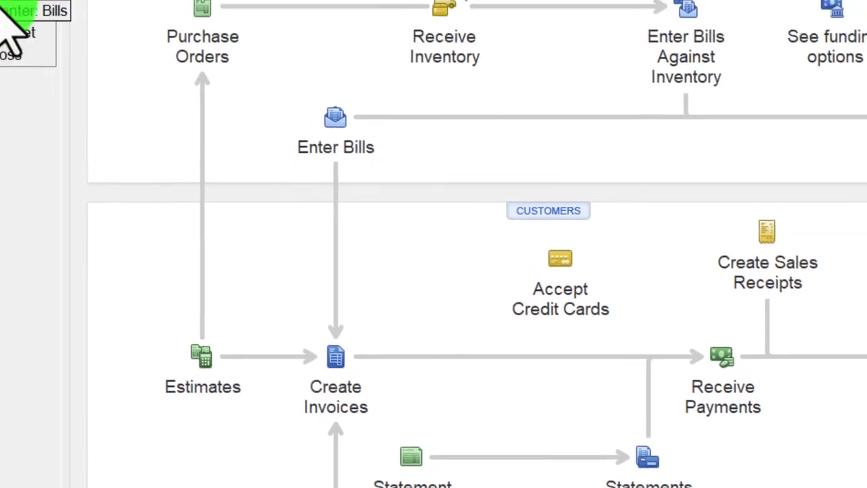
pyautogui.click(68, 178)
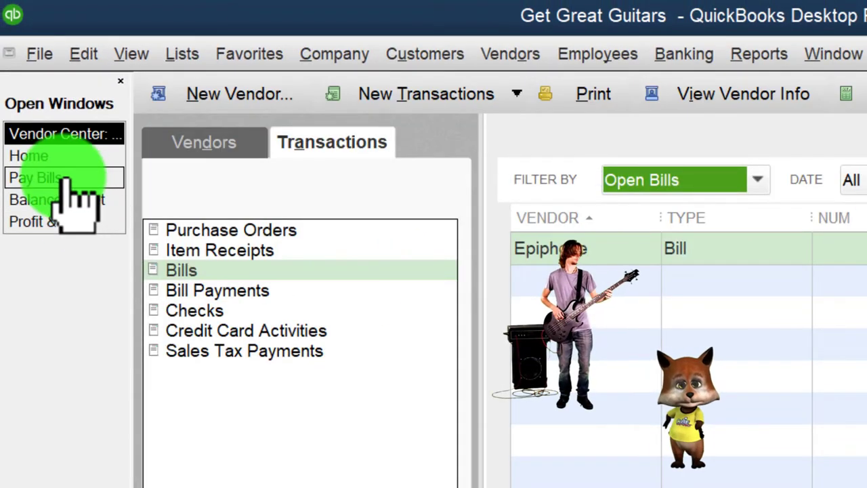
pyautogui.click(41, 177)
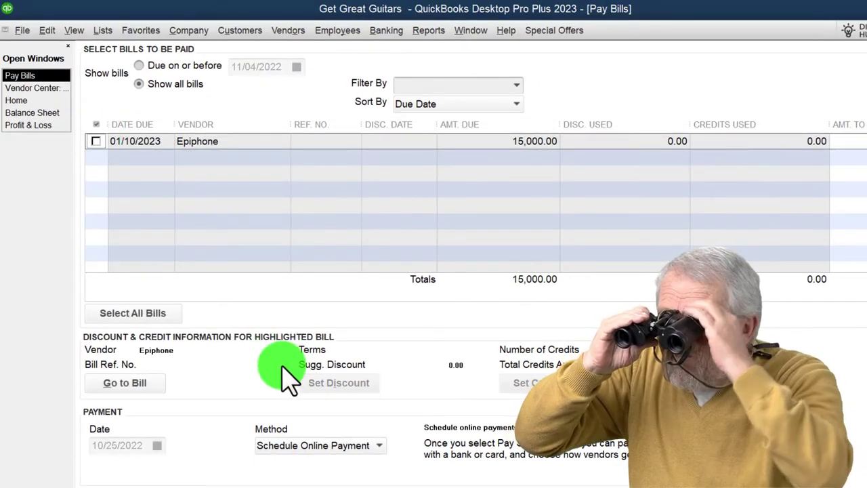
# Mark the Epiphone bill for payment by Check dated 01/26/2023 from Checking 5434, with an assigned check number.
pyautogui.click(96, 141)
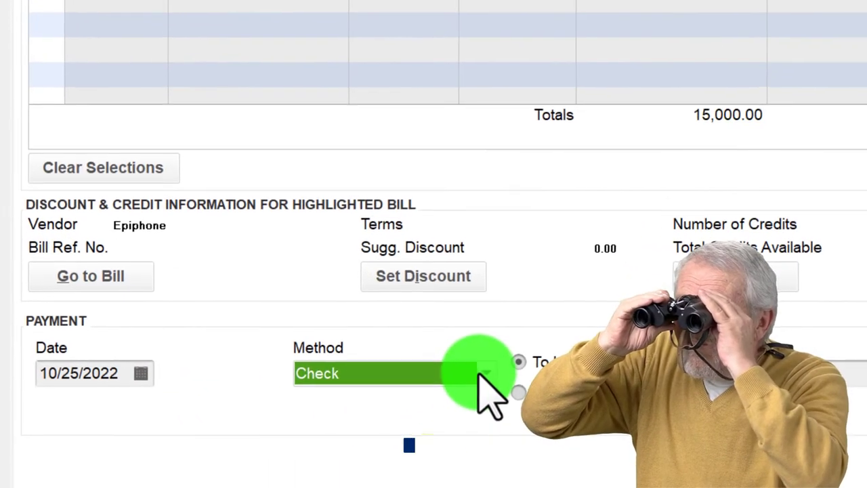
pyautogui.click(379, 445)
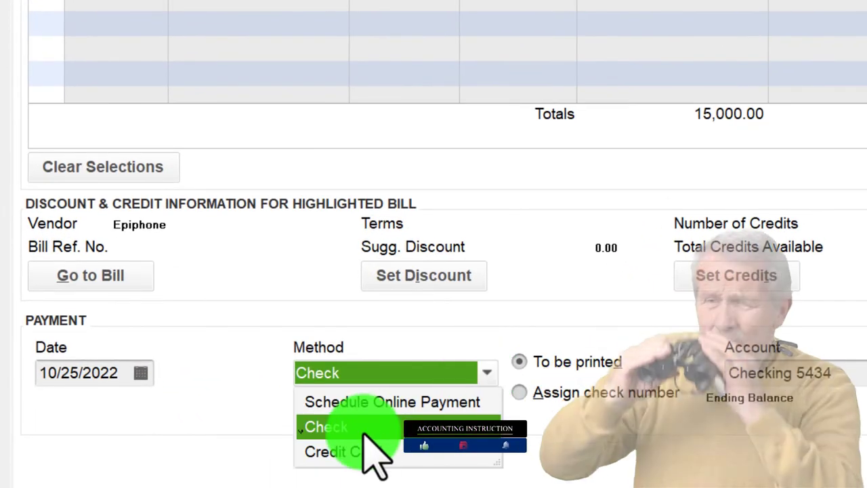
pyautogui.click(347, 429)
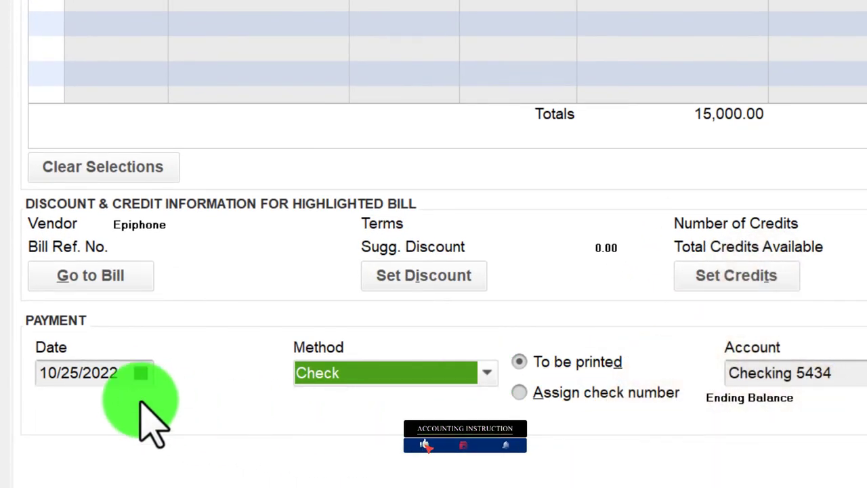
pyautogui.click(128, 373)
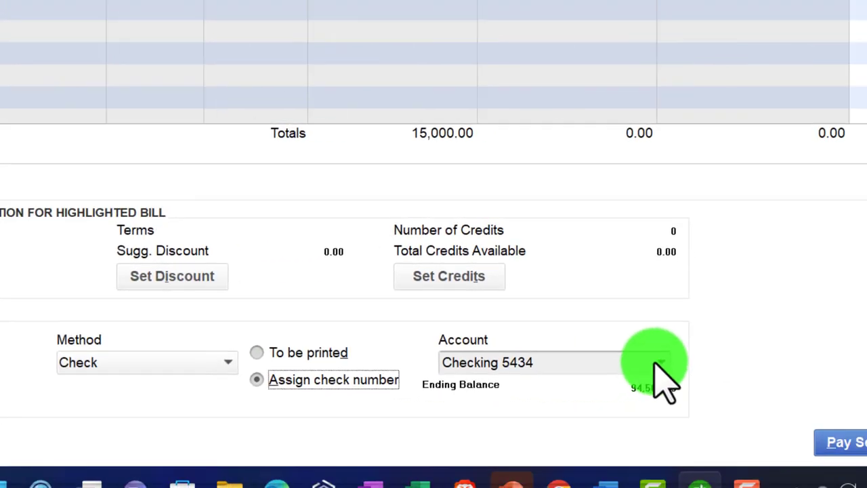
pyautogui.click(589, 360)
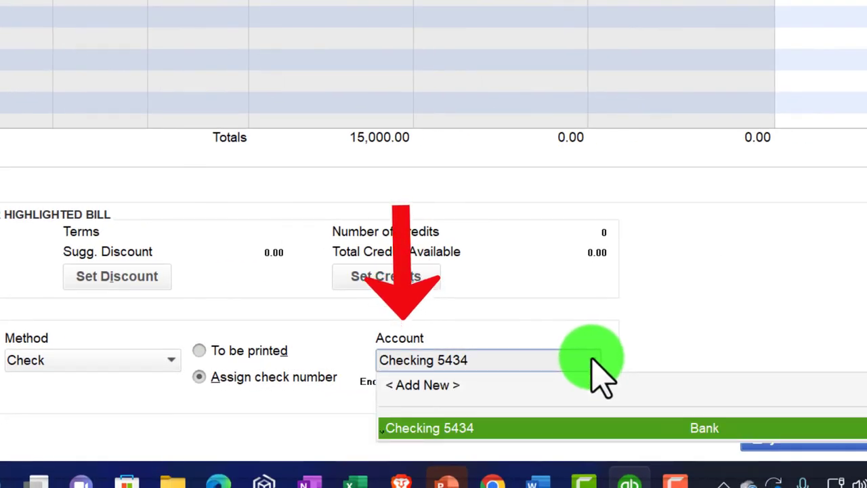
pyautogui.click(691, 338)
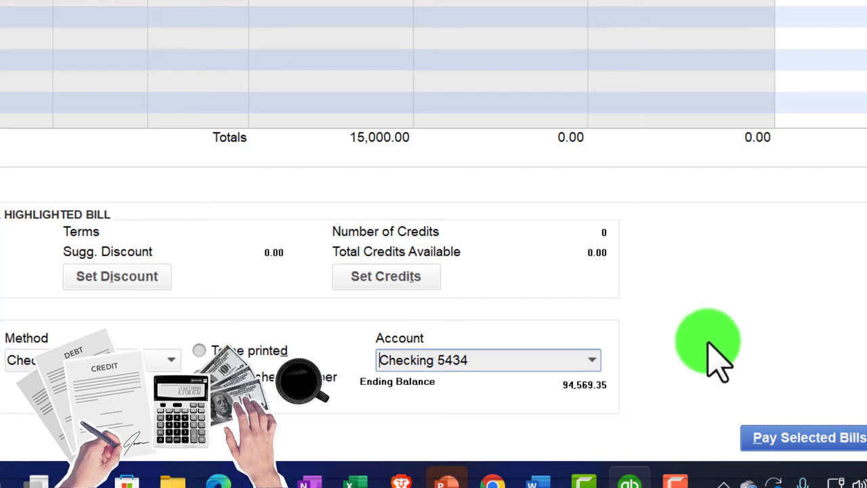
# Pay the selected bill, letting QuickBooks assign the check number, and close the payment summary.
pyautogui.click(781, 442)
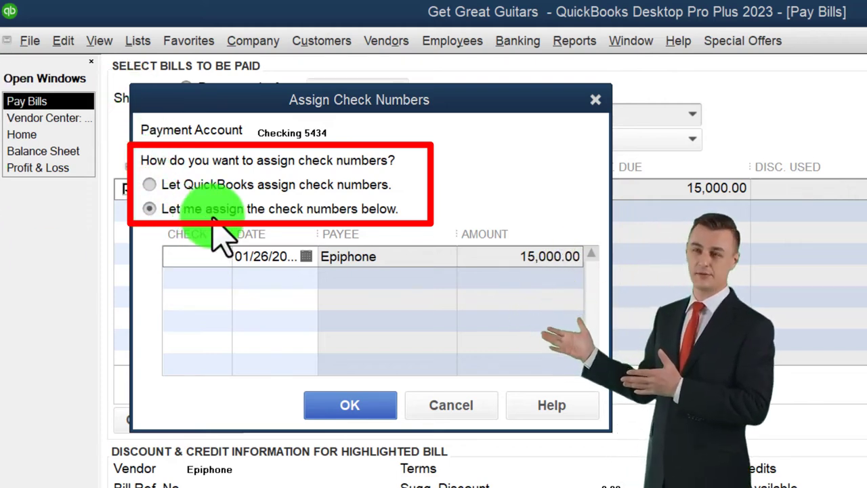
pyautogui.click(150, 185)
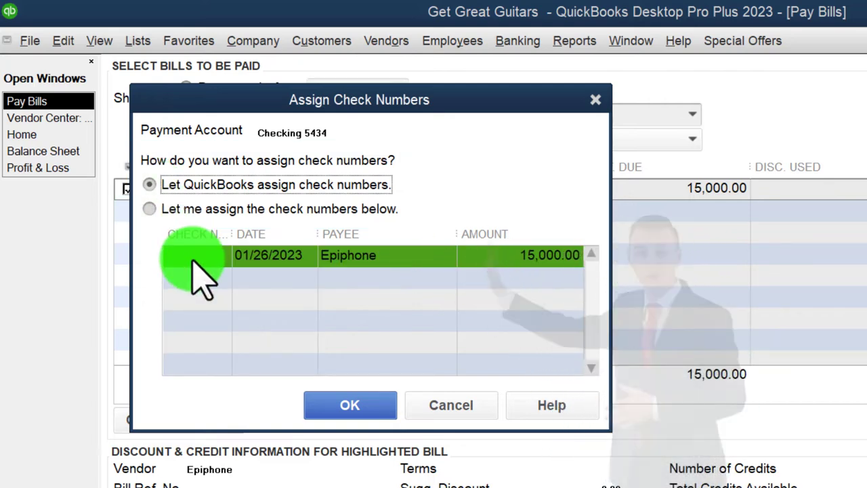
pyautogui.click(385, 412)
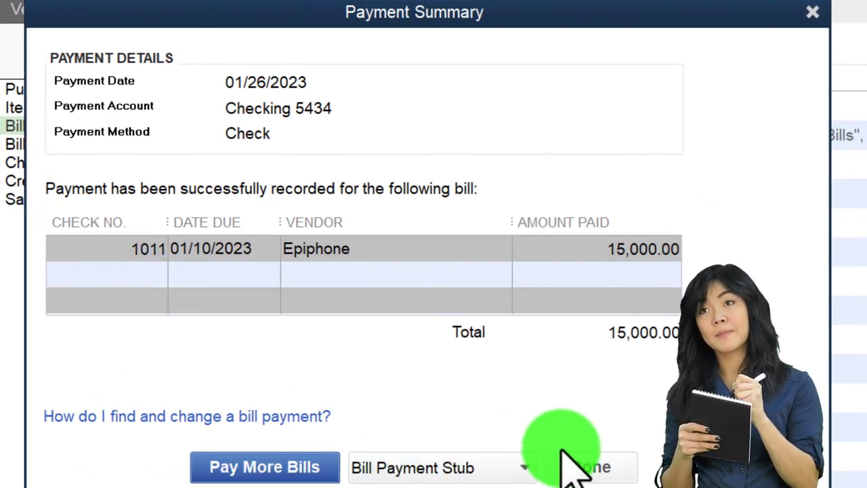
pyautogui.click(595, 468)
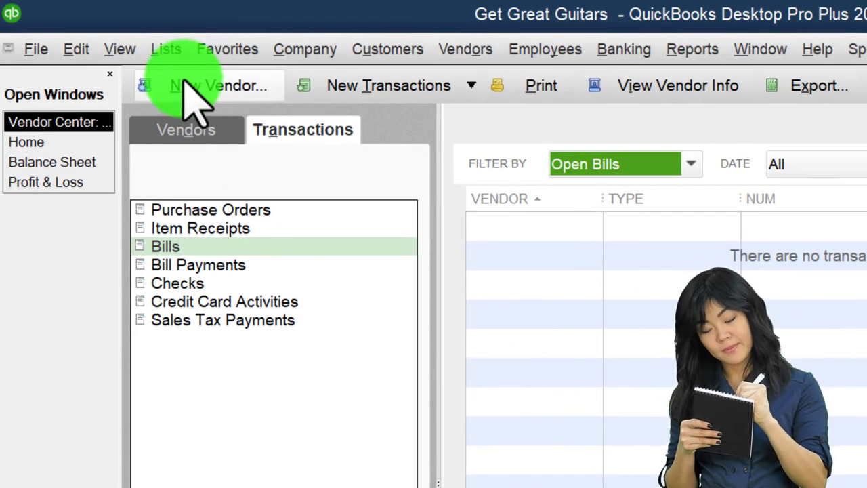
# Open the Checking 5434 register from the Chart of Accounts and examine the Epiphone bill payment.
pyautogui.click(166, 50)
pyautogui.click(160, 78)
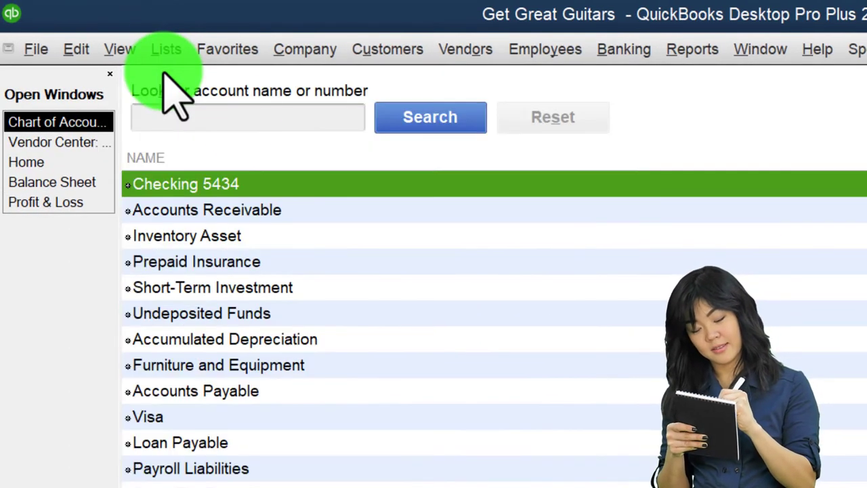
pyautogui.click(322, 183)
pyautogui.doubleClick(322, 183)
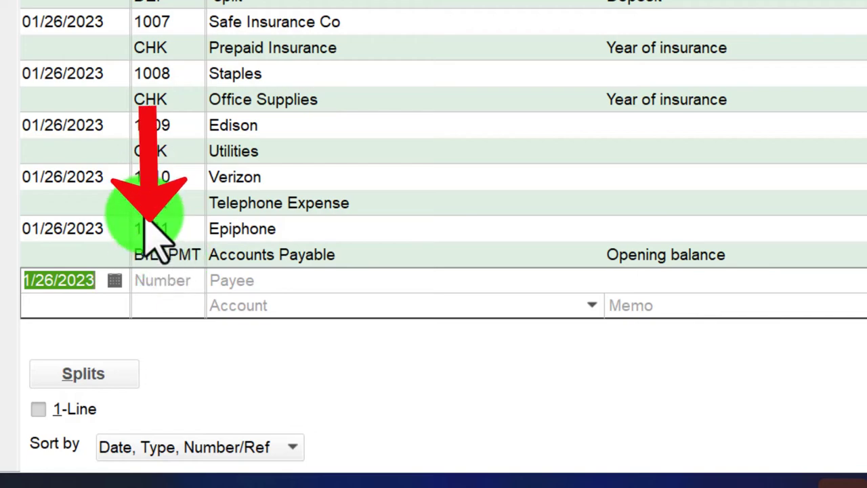
pyautogui.click(153, 256)
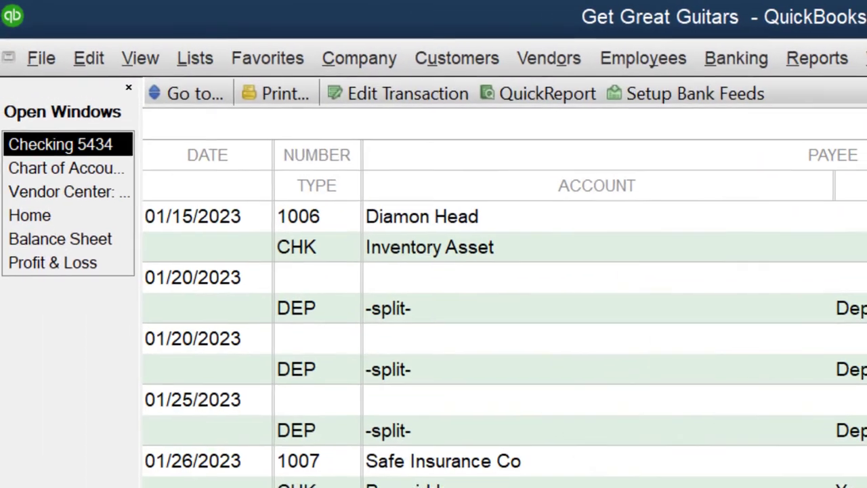
# Drill down from Checking 5434 on the Balance Sheet to the Epiphone bill payment, and return to the report.
pyautogui.click(56, 188)
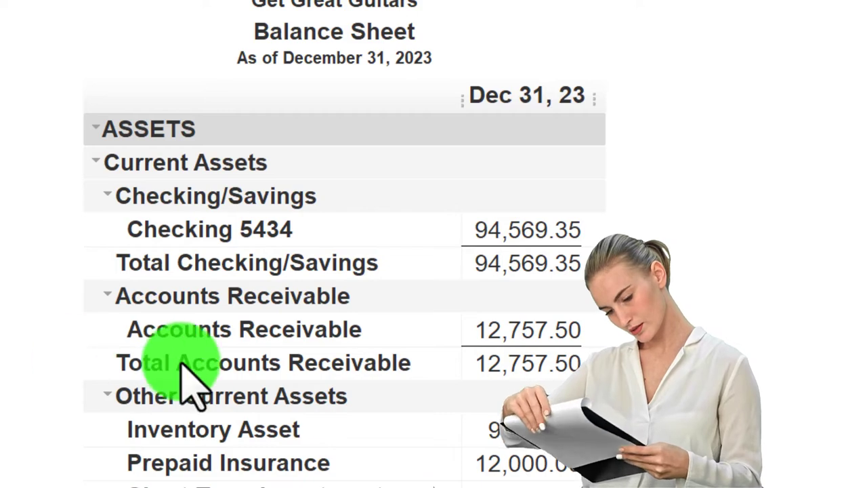
pyautogui.doubleClick(546, 227)
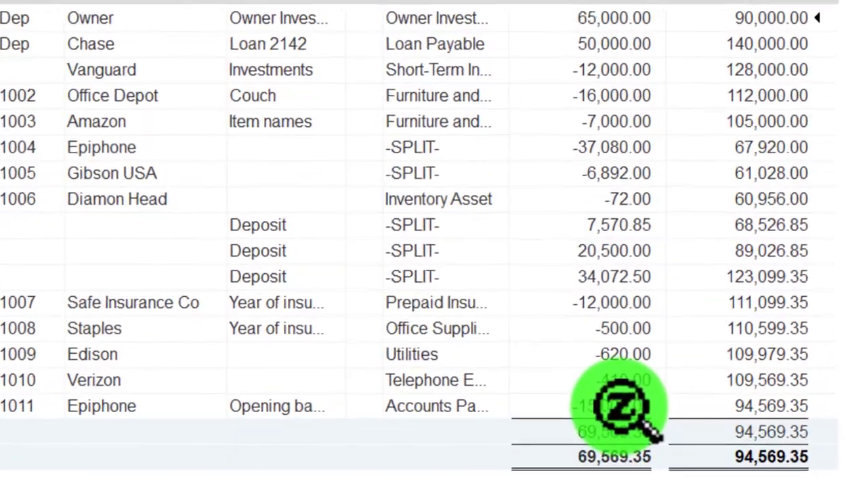
pyautogui.doubleClick(643, 403)
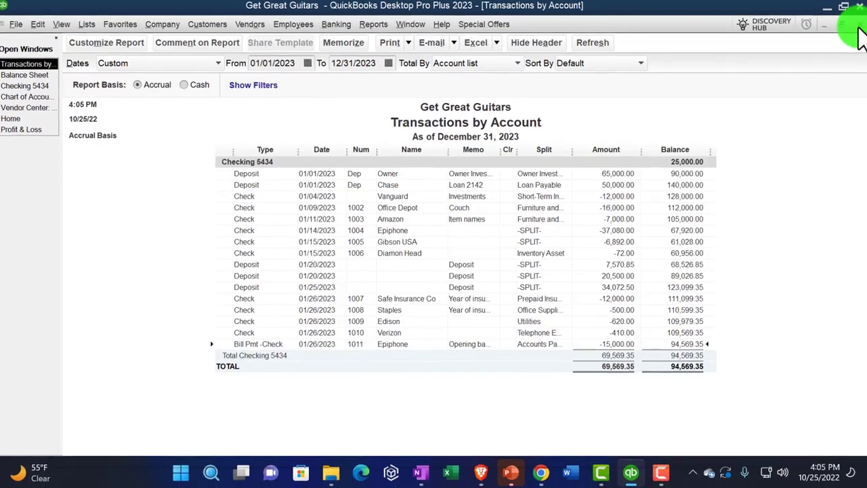
pyautogui.click(858, 26)
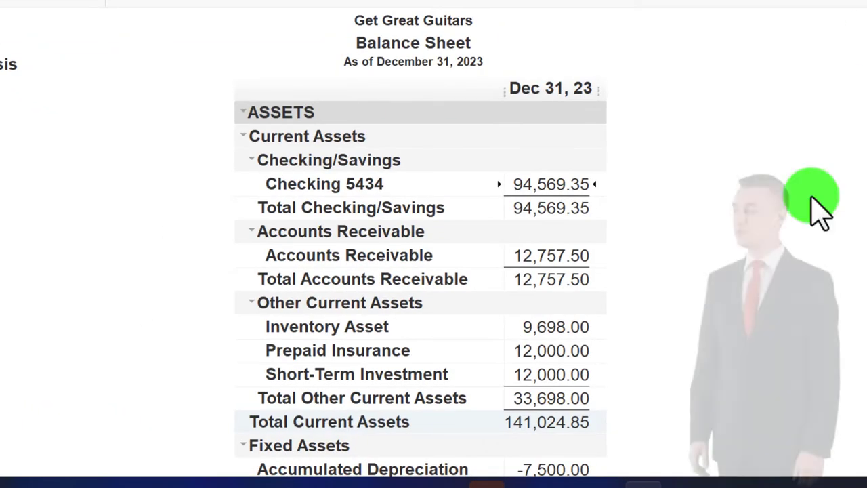
# Set the Balance Sheet's advanced row display option to Active and apply it to the report.
pyautogui.scroll(-2, 769, 308)
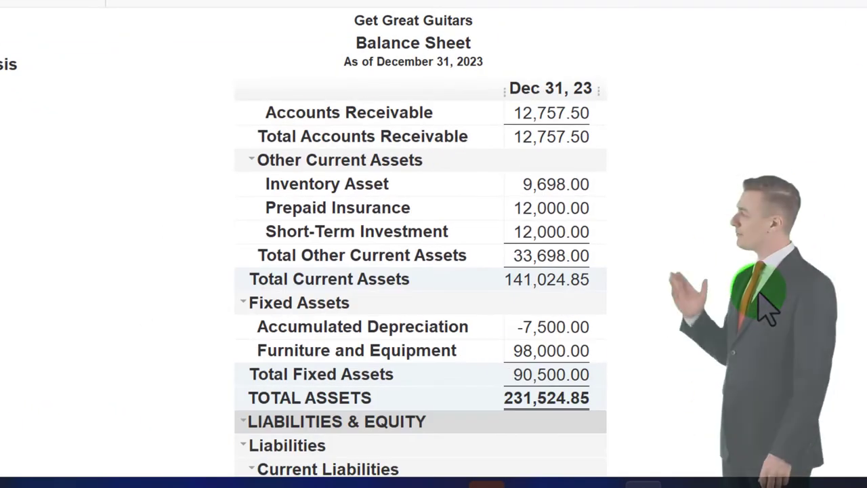
pyautogui.scroll(-2, 420, 285)
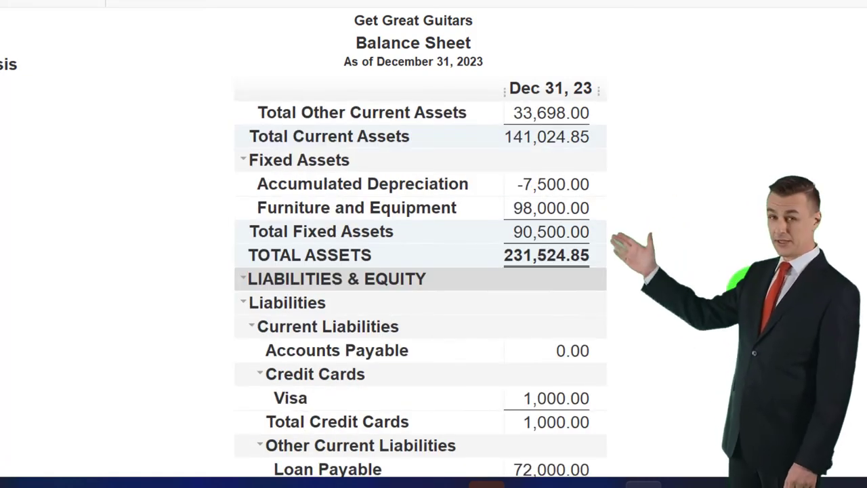
pyautogui.scroll(-1, 420, 285)
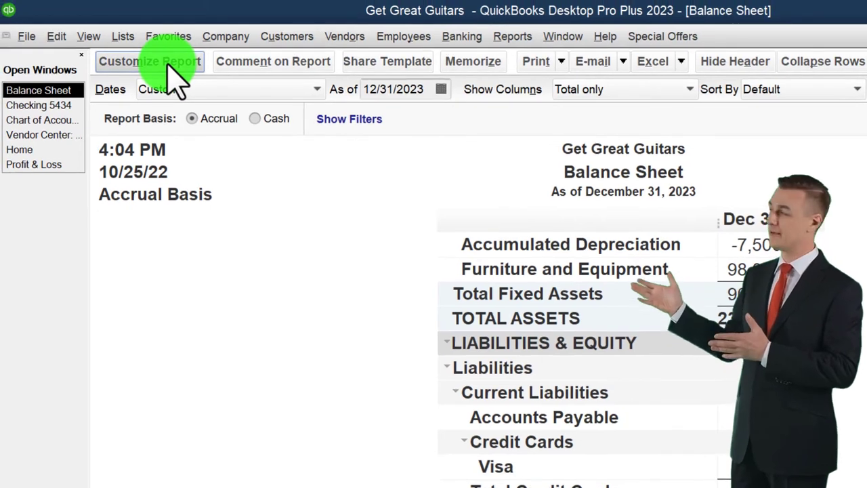
pyautogui.click(166, 70)
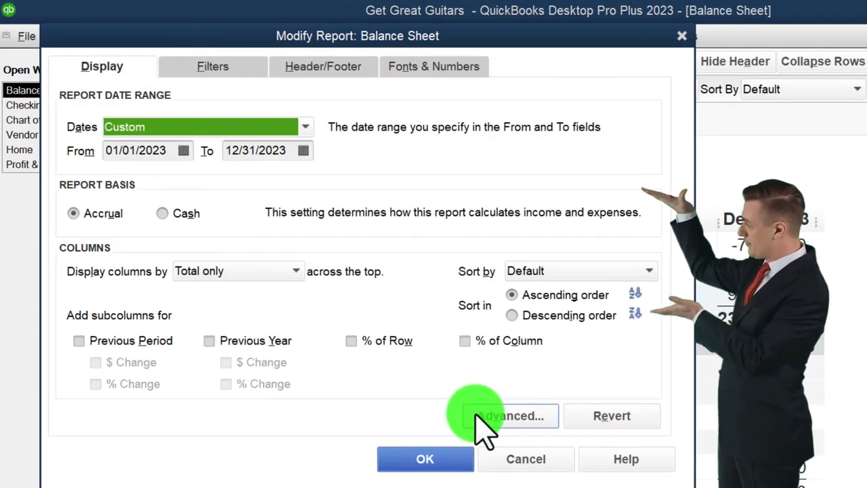
pyautogui.click(510, 415)
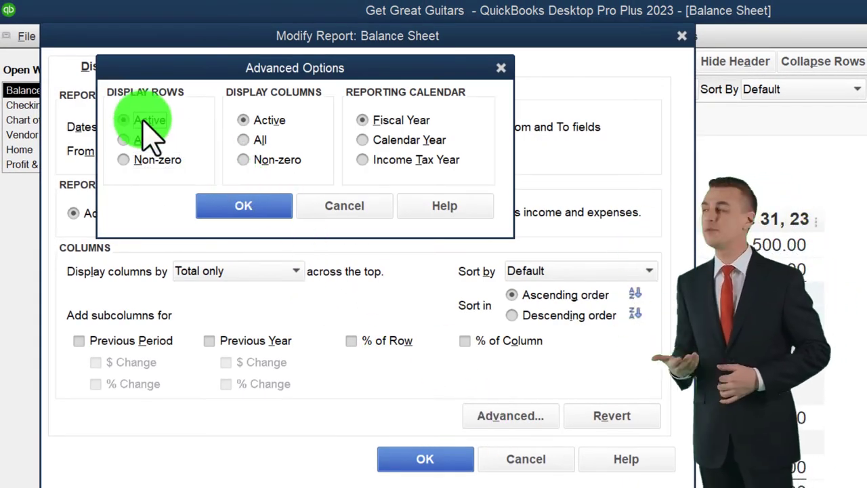
pyautogui.click(244, 205)
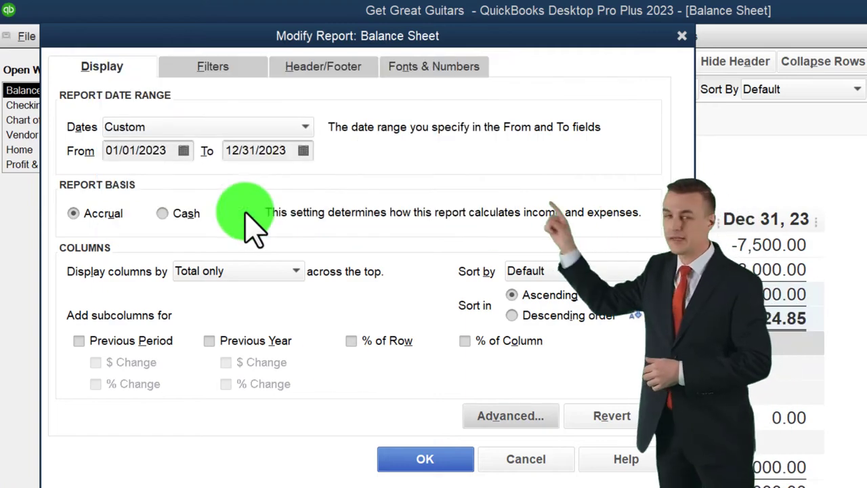
pyautogui.click(402, 460)
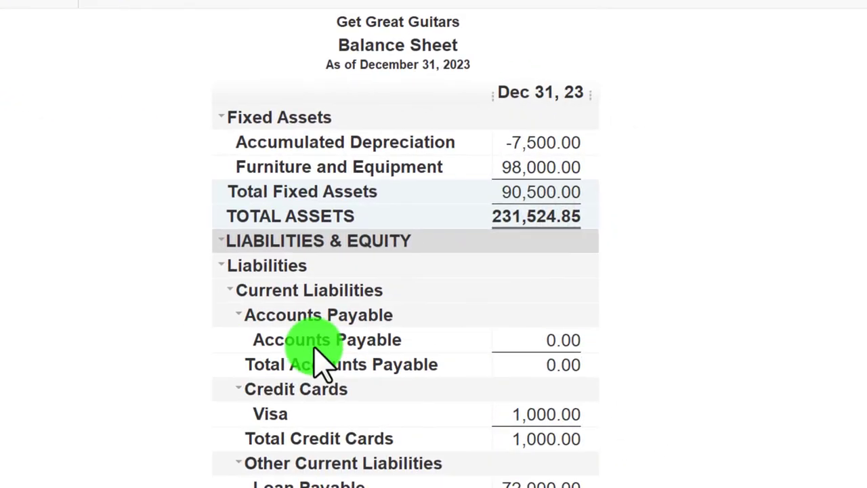
# Drill down on Accounts Payable in the Balance Sheet, and examine the Epiphone bill and its payment in the Vendor Balance Detail report.
pyautogui.doubleClick(546, 340)
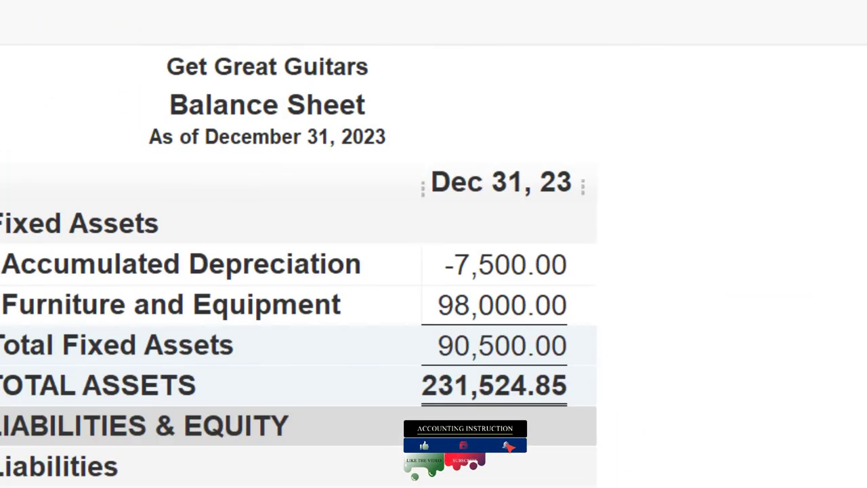
pyautogui.click(85, 0)
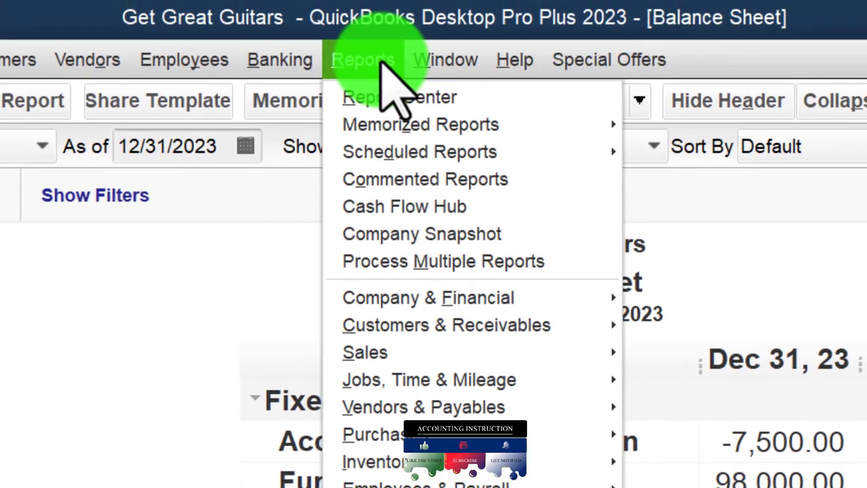
pyautogui.moveTo(400, 406)
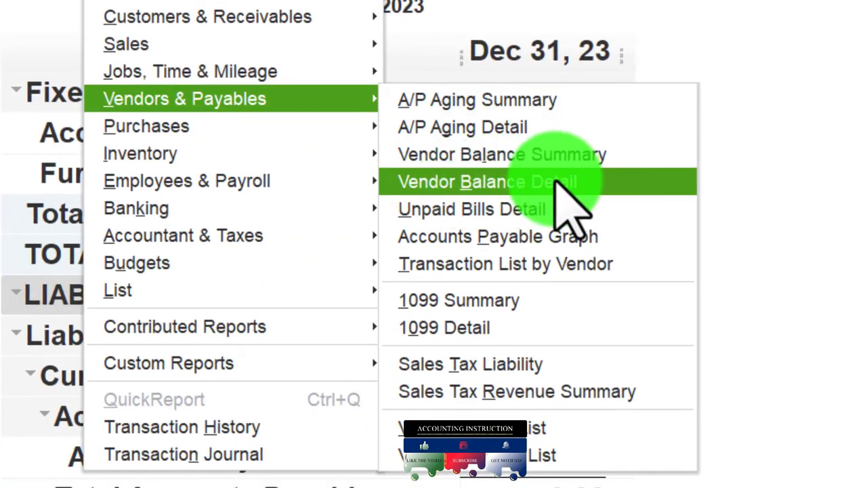
pyautogui.click(557, 180)
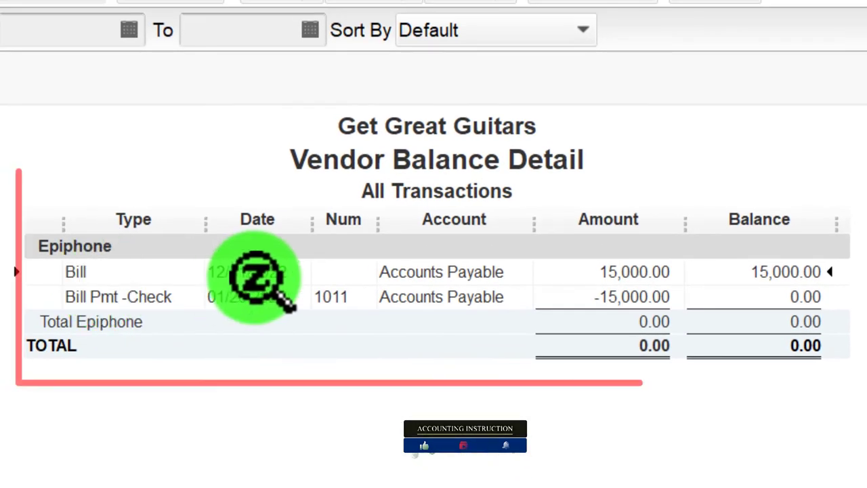
pyautogui.click(614, 299)
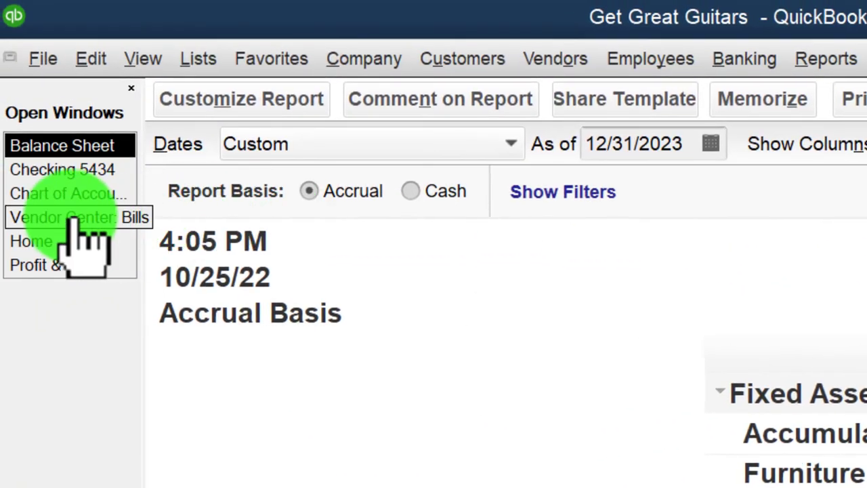
# Return to the Vendor Center's bill transactions and filter them to show All Bills.
pyautogui.click(74, 218)
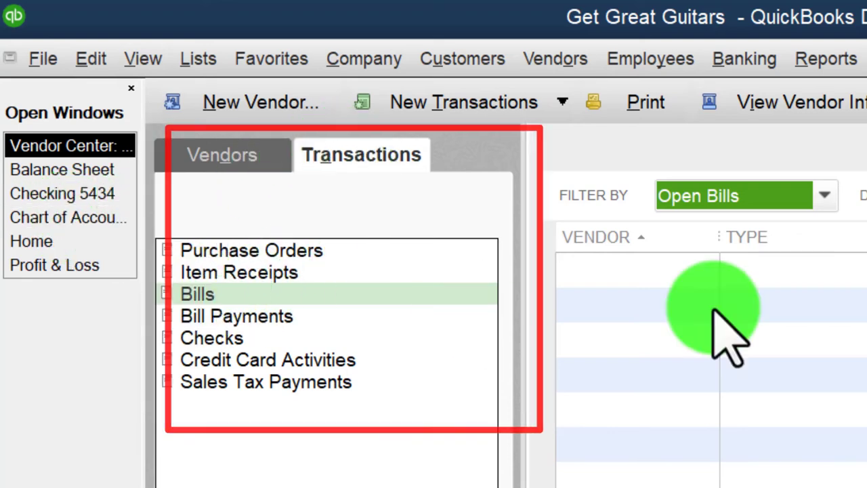
pyautogui.click(824, 197)
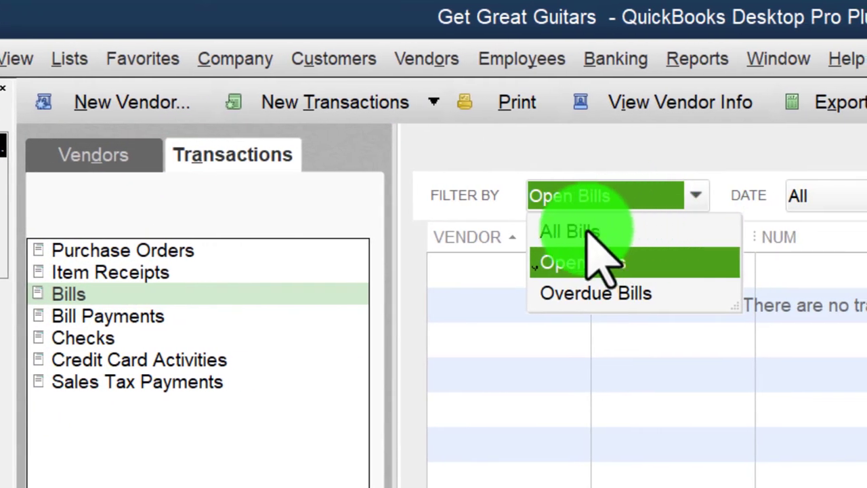
pyautogui.click(599, 230)
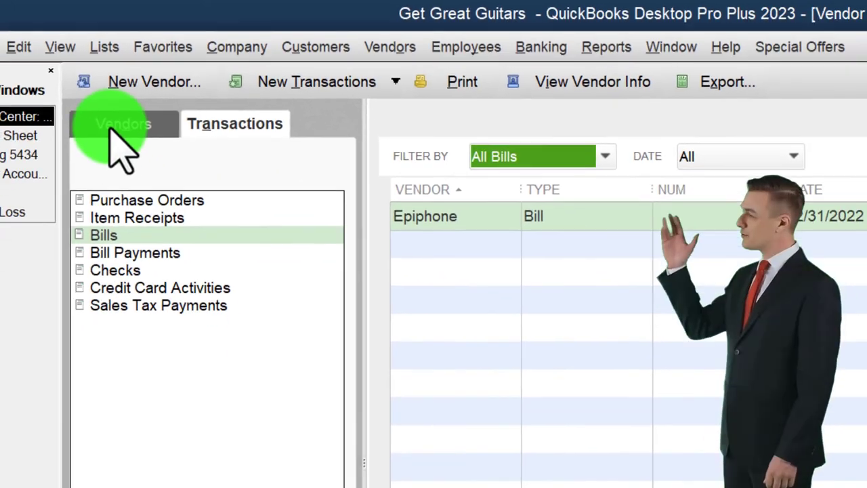
# List All Vendors in the Vendor Center and select Epiphone to examine its transactions.
pyautogui.click(80, 161)
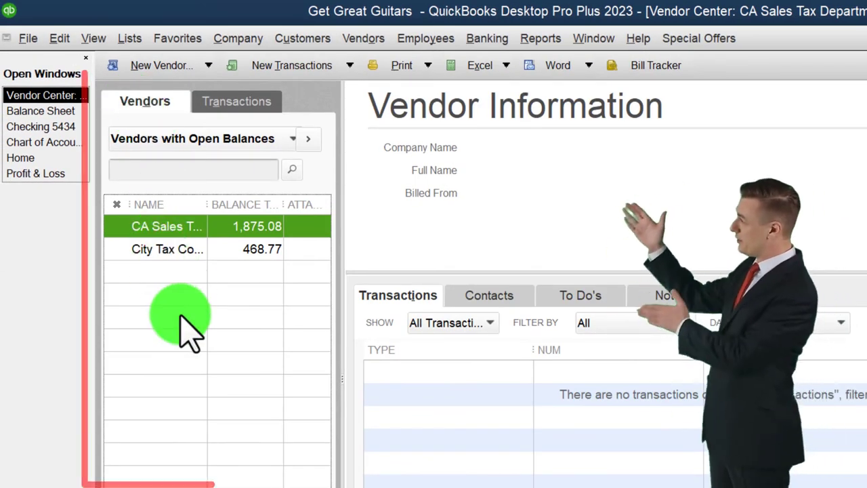
pyautogui.click(291, 139)
pyautogui.click(162, 164)
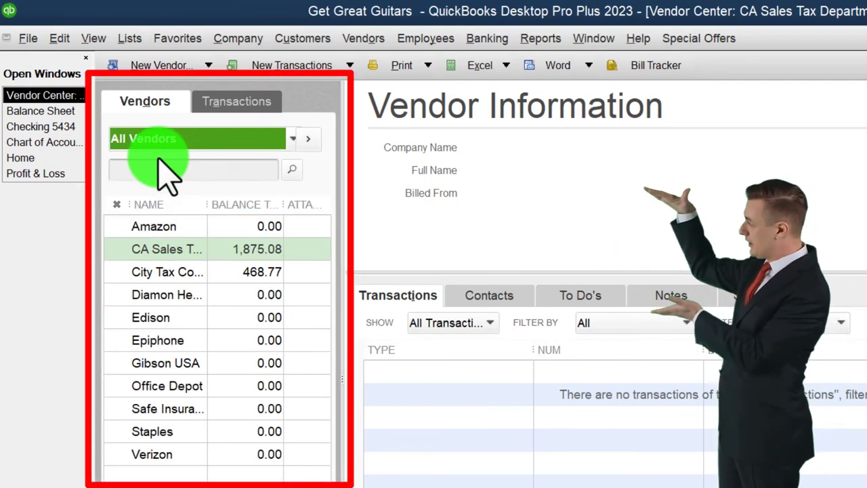
pyautogui.click(178, 337)
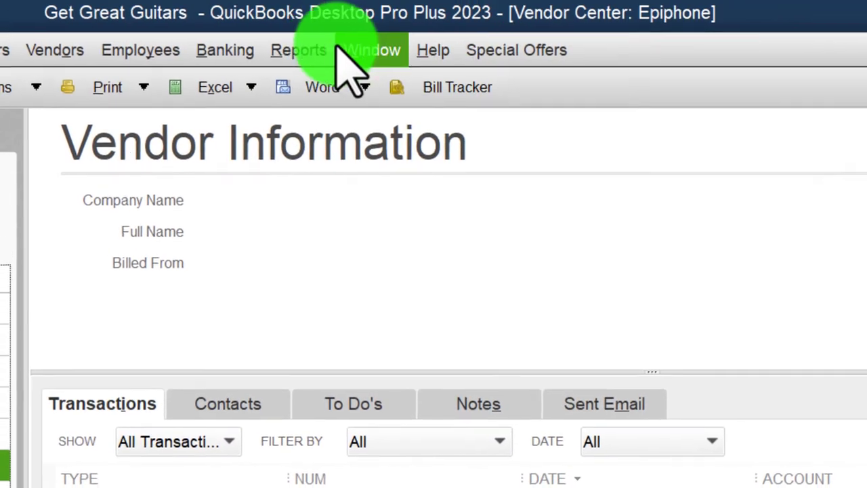
# Open the Trial Balance report and set its date range from 01/01/2023 to 12/31/2023.
pyautogui.click(268, 3)
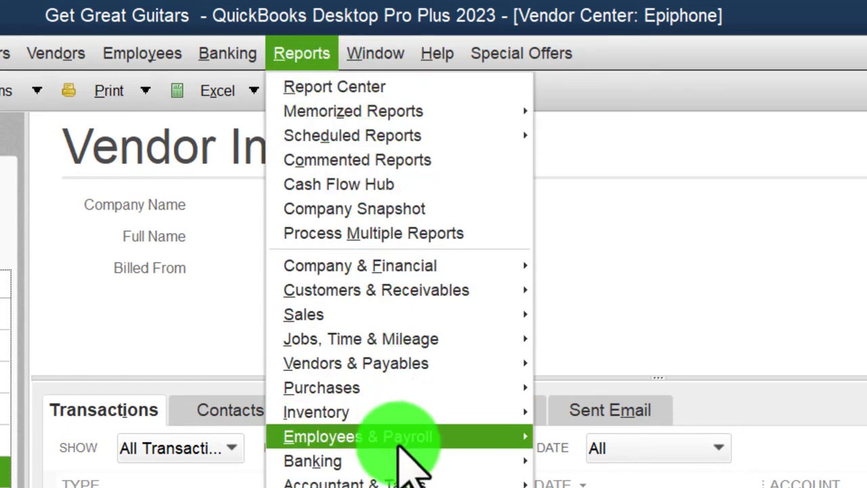
pyautogui.moveTo(406, 482)
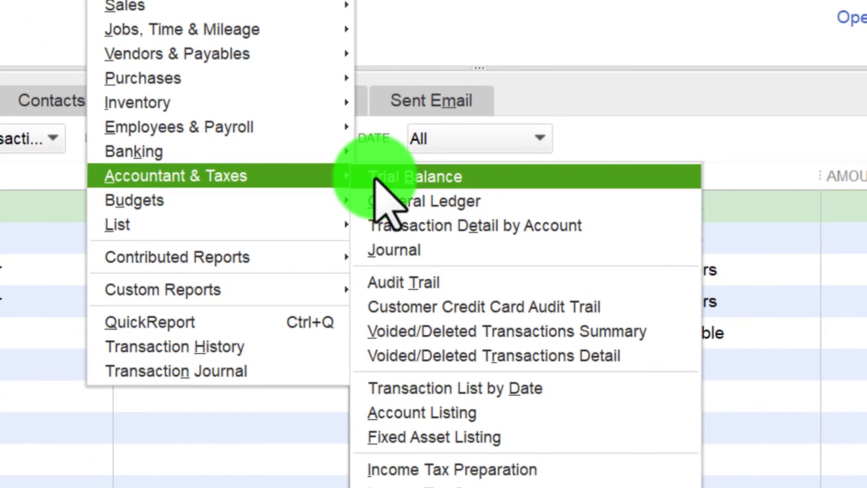
pyautogui.click(454, 313)
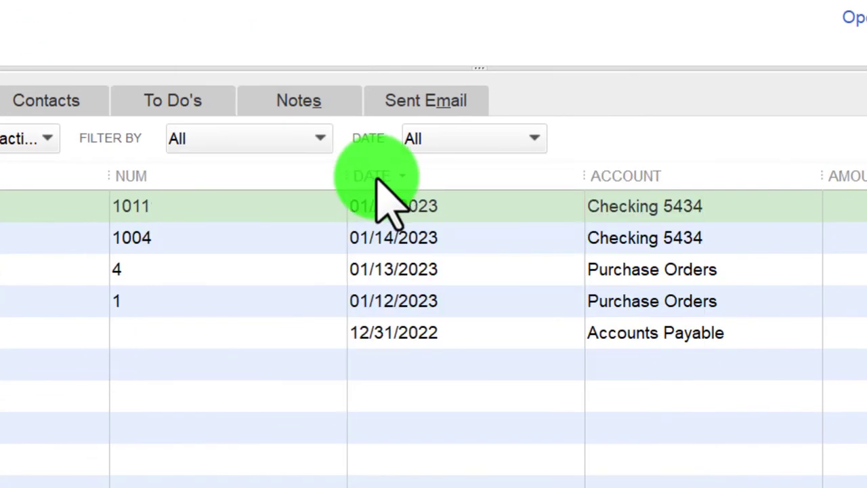
pyautogui.write('0101')
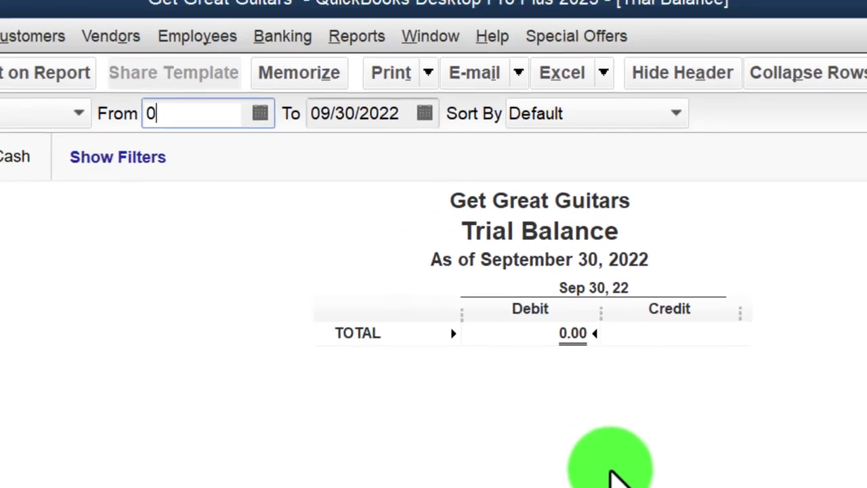
pyautogui.write('1231')
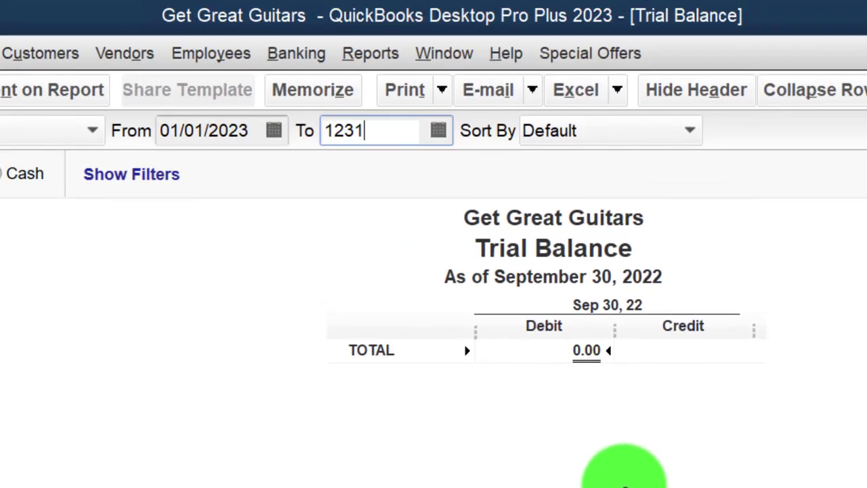
pyautogui.write('2023')
pyautogui.press('Tab')
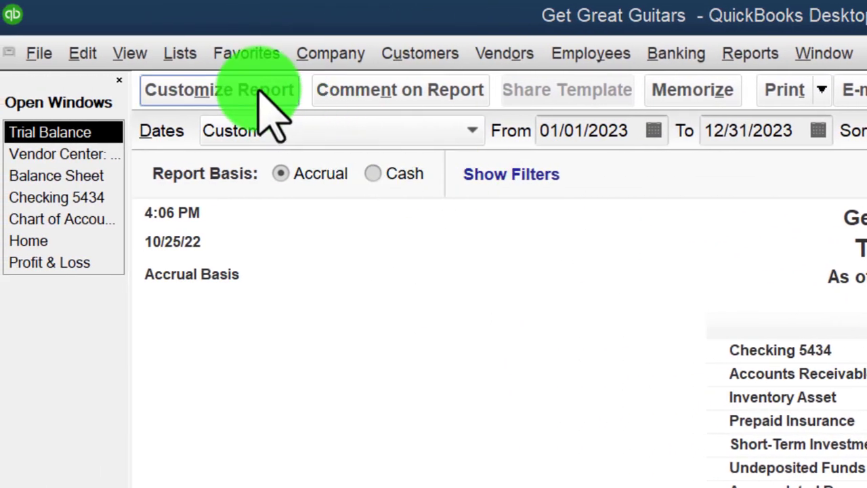
# Enlarge the Trial Balance's column label font, applying the change to all related fonts, and review the accounts down to the total.
pyautogui.click(262, 93)
pyautogui.click(605, 94)
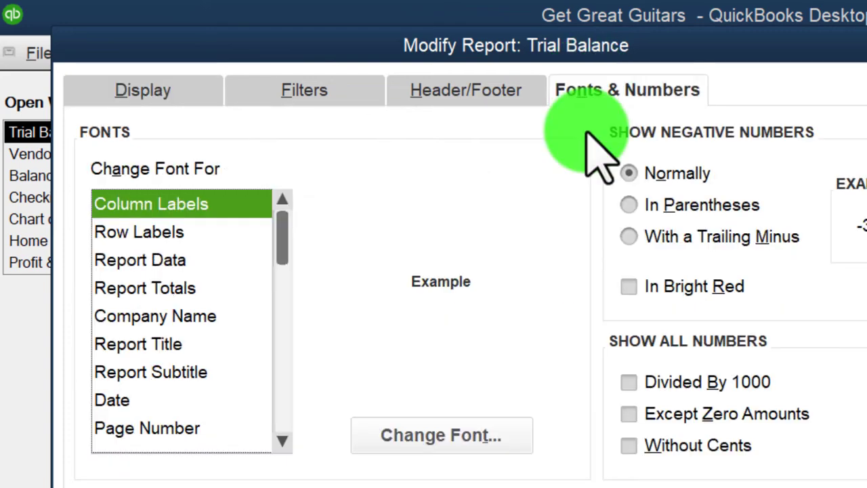
pyautogui.click(501, 433)
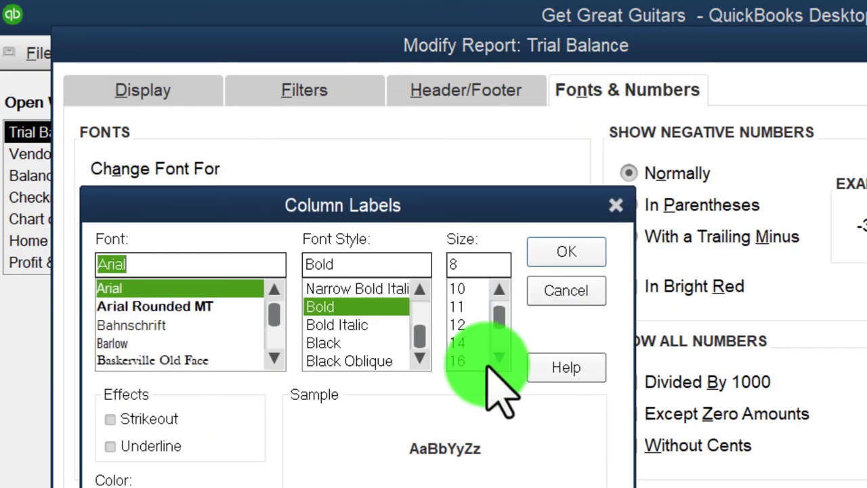
pyautogui.click(537, 282)
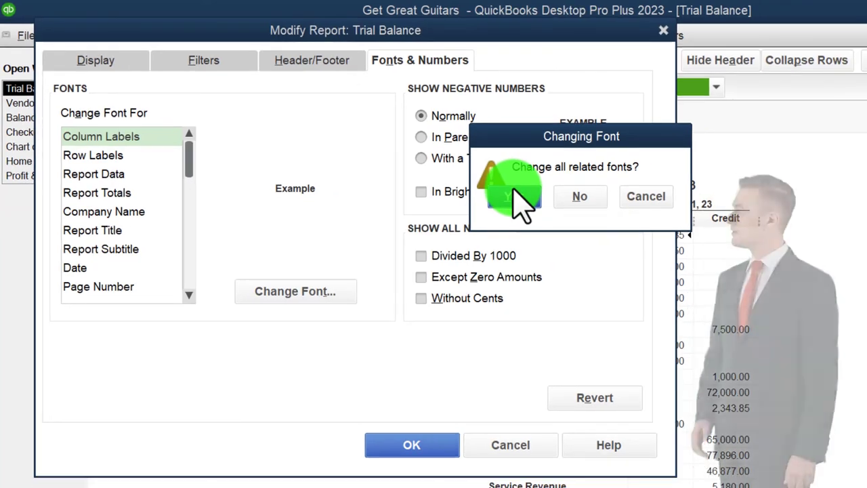
pyautogui.click(769, 289)
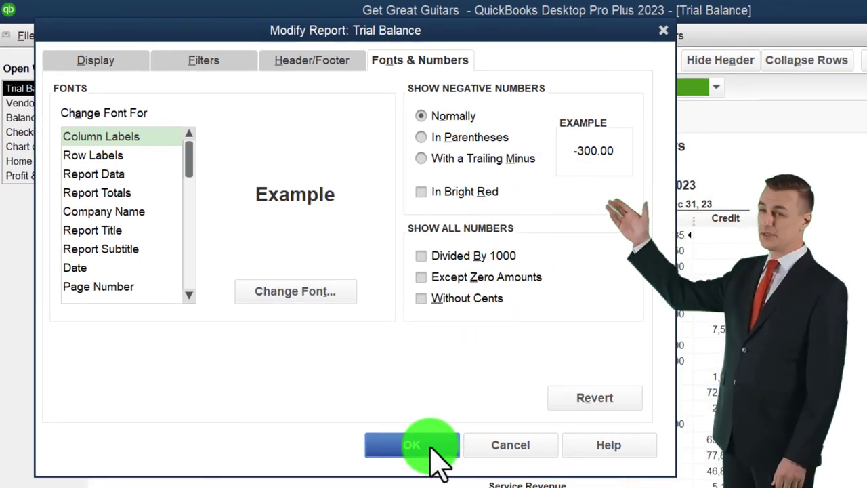
pyautogui.click(435, 448)
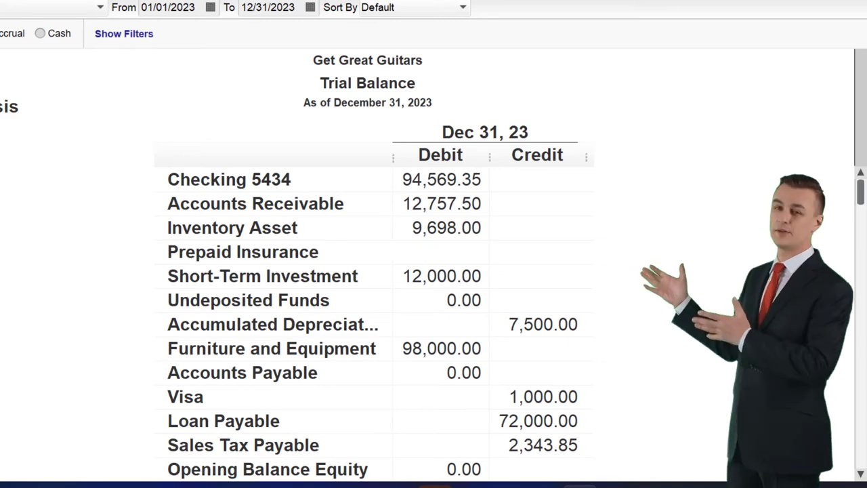
pyautogui.scroll(-3, 436, 300)
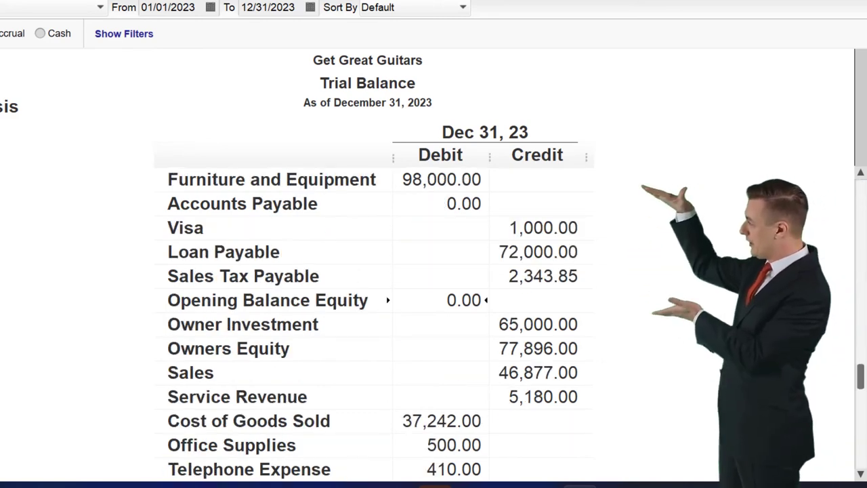
pyautogui.scroll(-3, 437, 396)
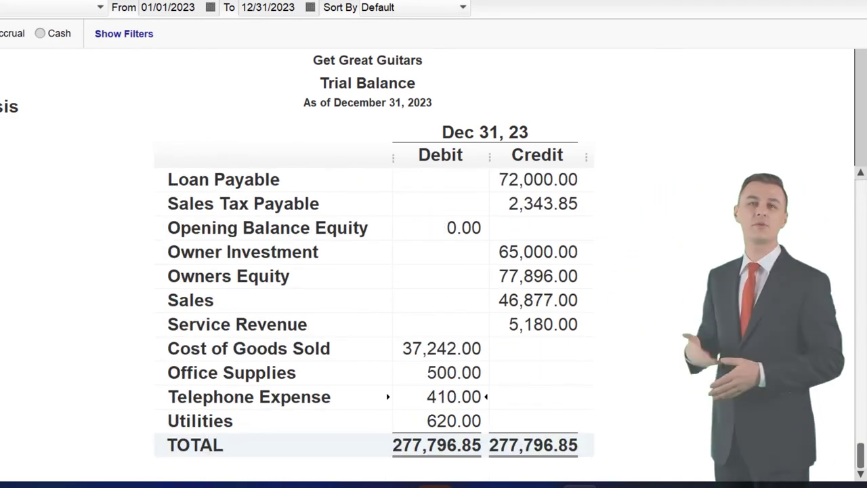